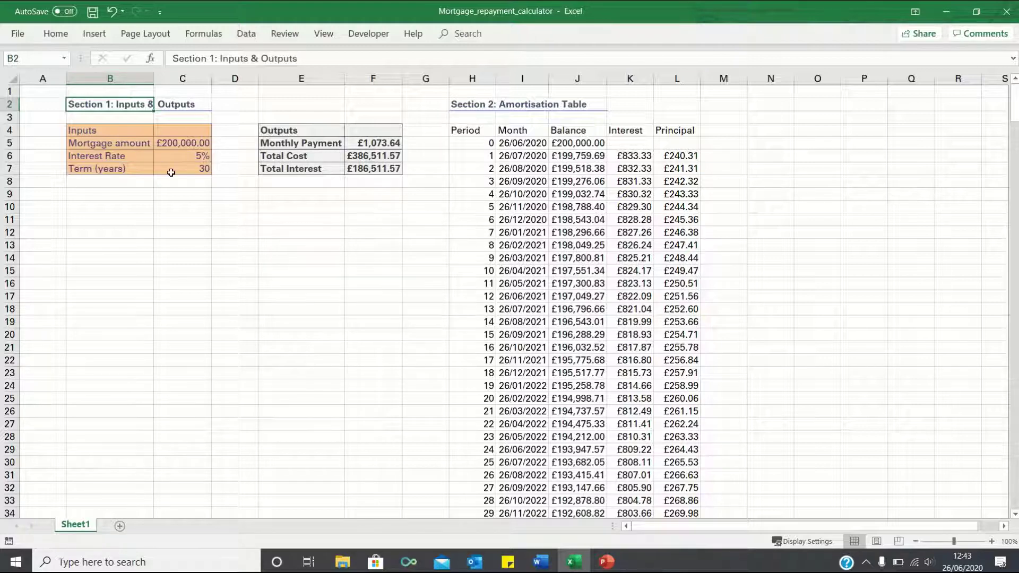
Step: Set the term in C7 to 20 years, recalculating the monthly payment to £1,319.91
left_click(172, 174)
type("20")
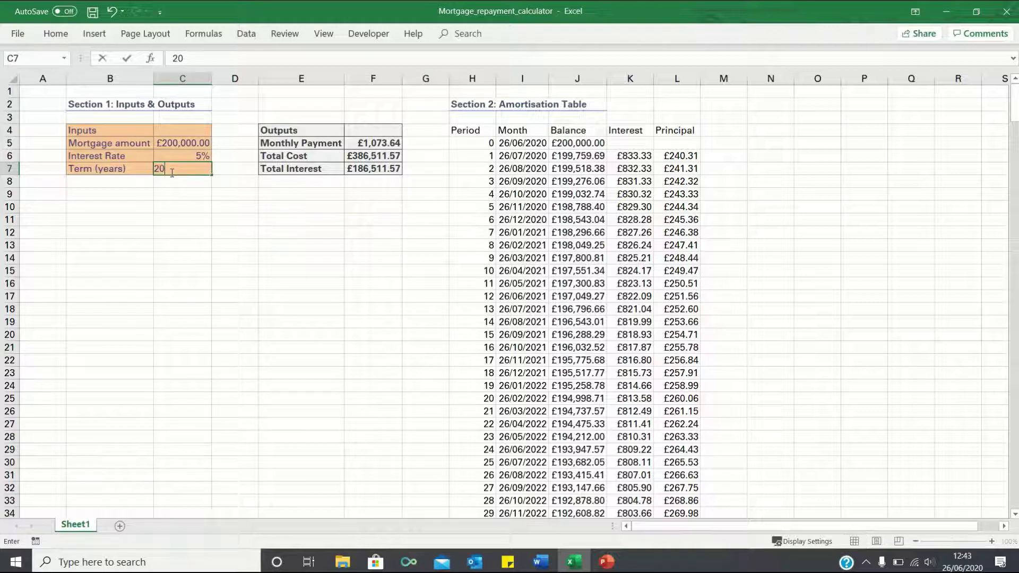
key("Return")
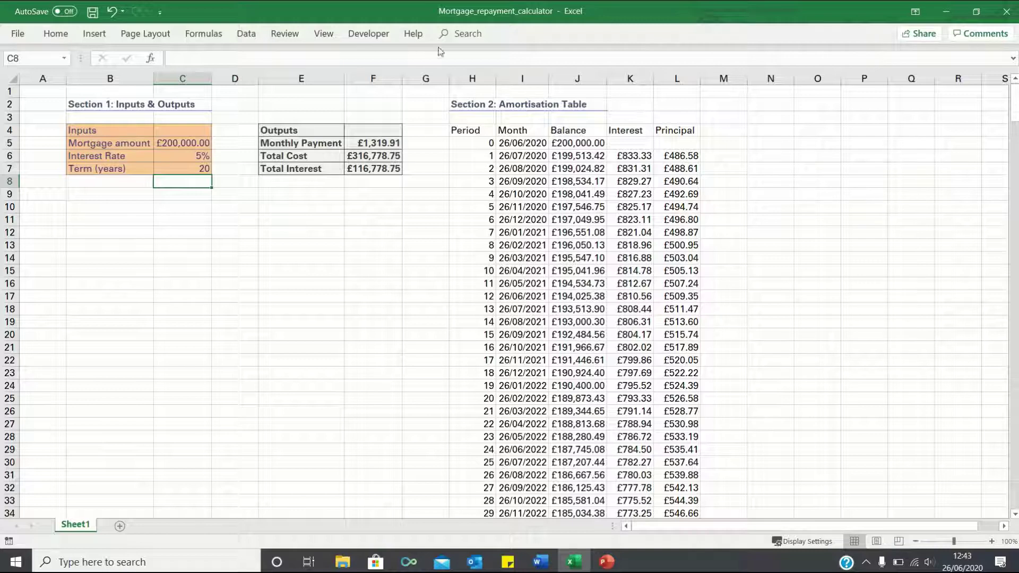
Step: Start recording a new macro named Extend_periods_shown
left_click(373, 35)
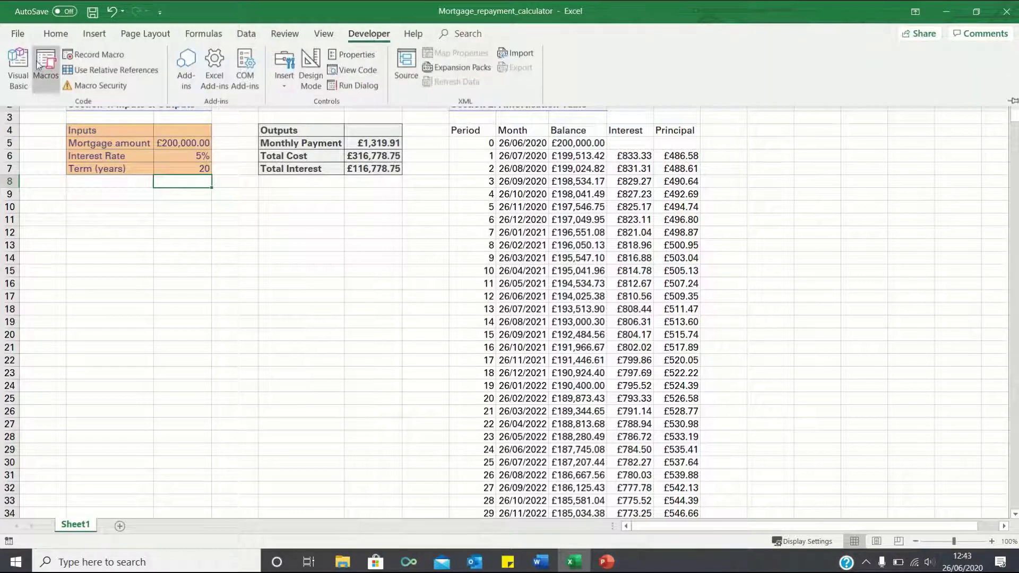
left_click(84, 55)
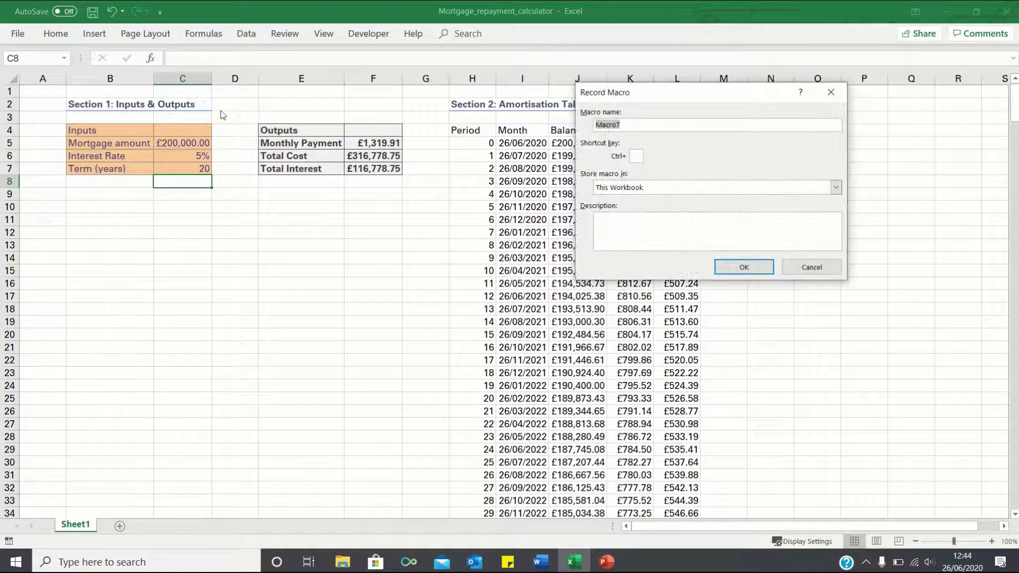
type("Extend_periods_shown")
key("Return")
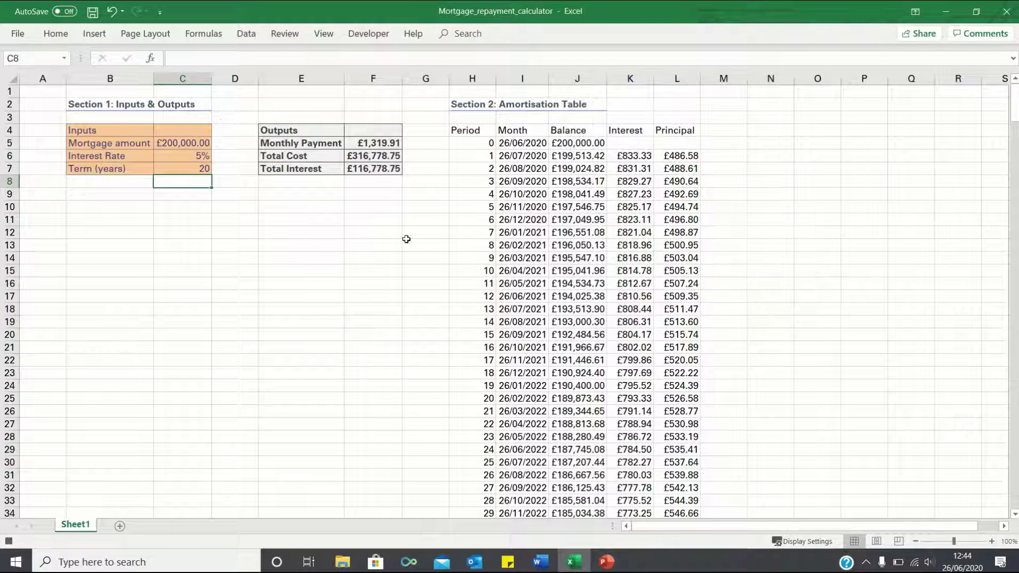
Step: Delete the amortisation rows from period 11 to the table's end, shifting cells up
left_click(489, 283)
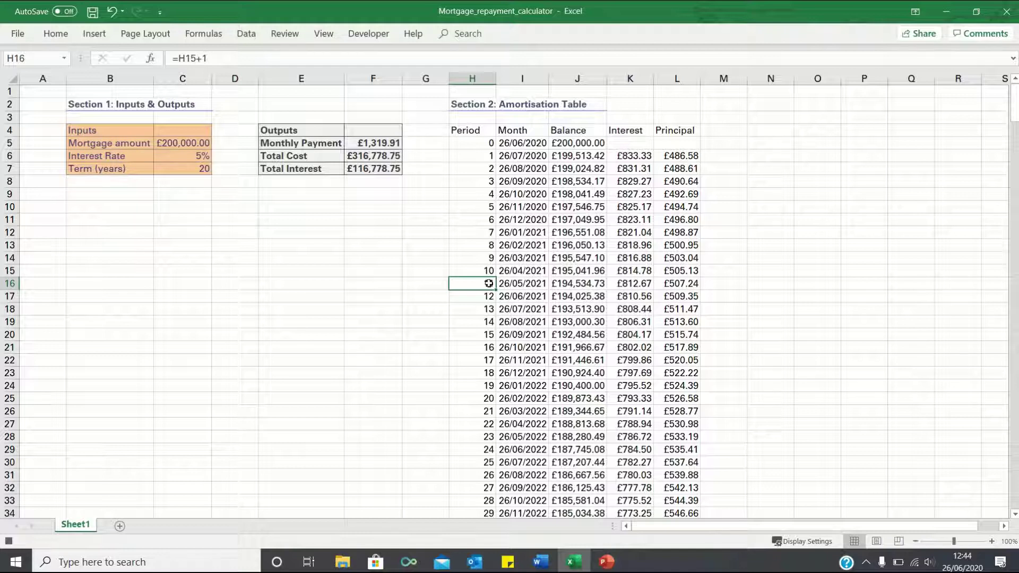
key("ctrl+shift+Right")
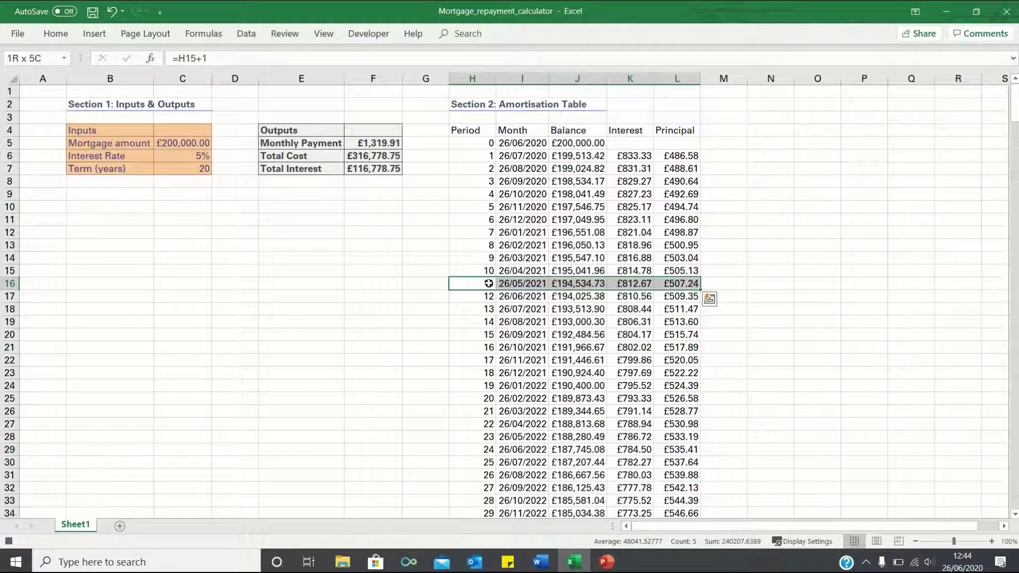
key("ctrl+shift+Down")
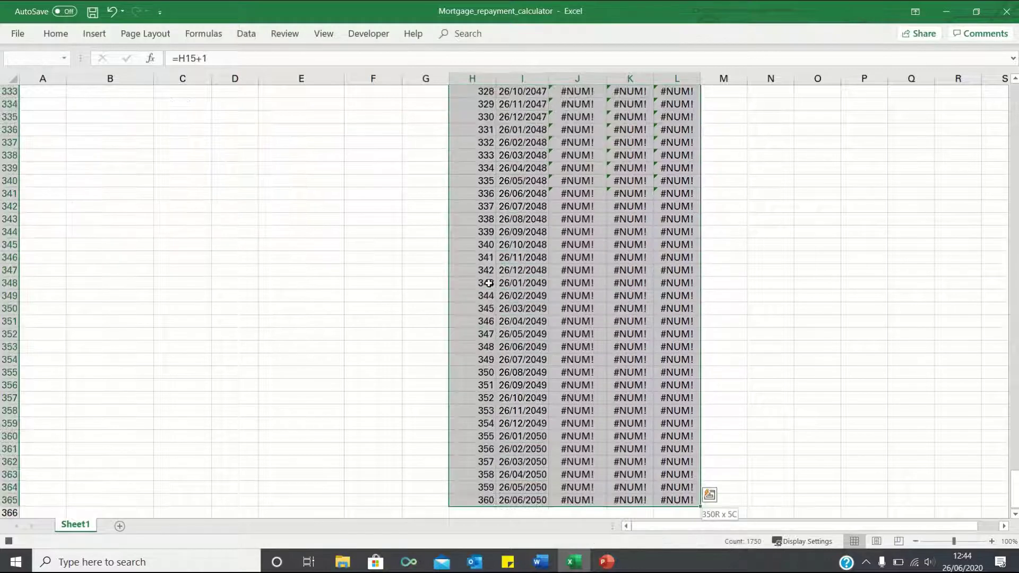
right_click(555, 271)
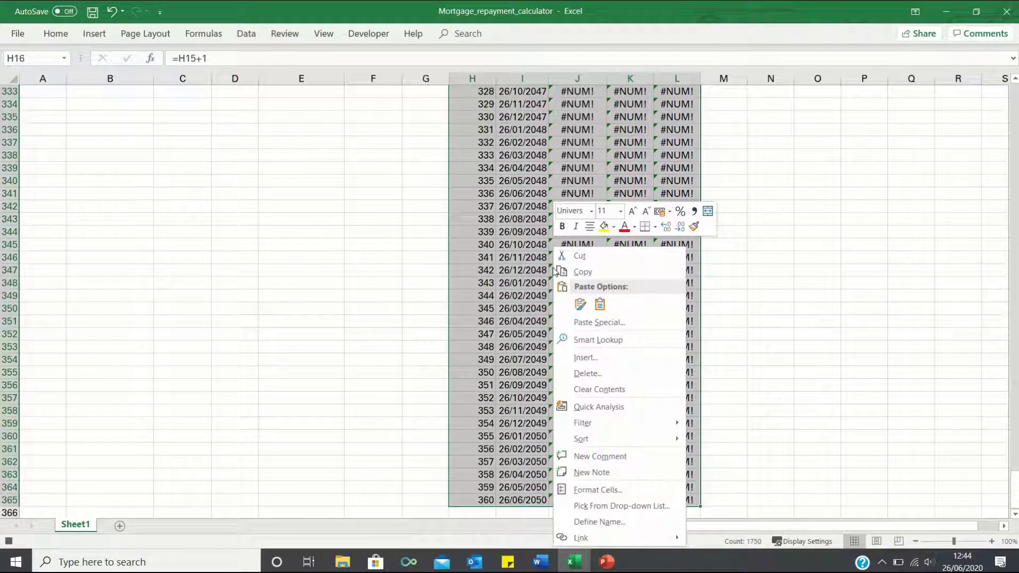
left_click(588, 375)
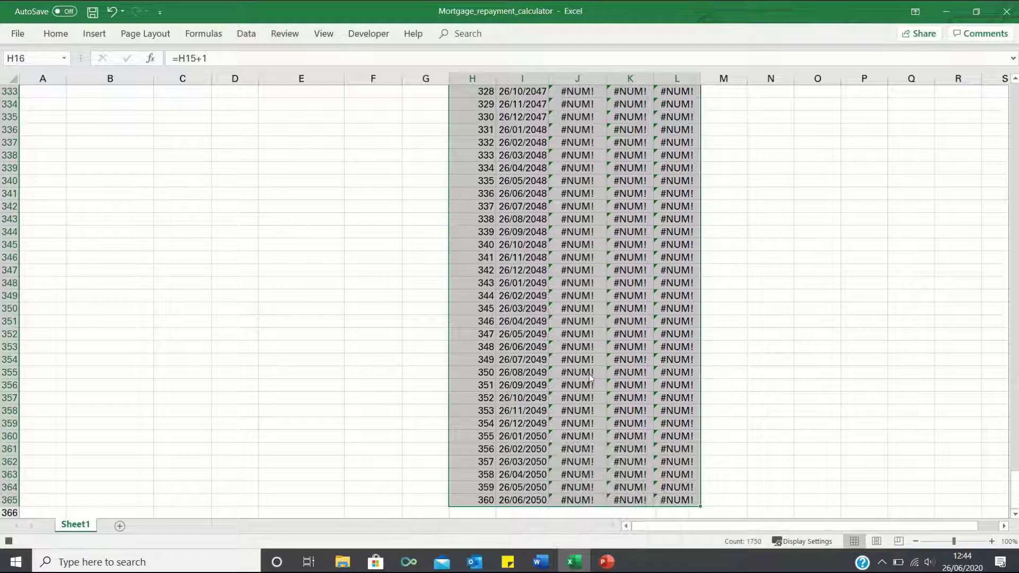
left_click(537, 361)
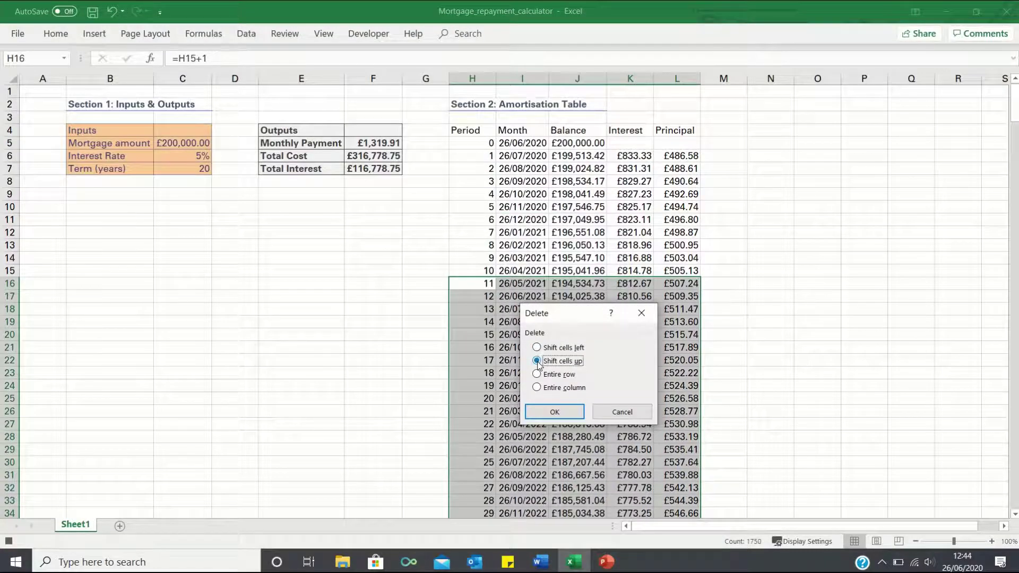
key("Return")
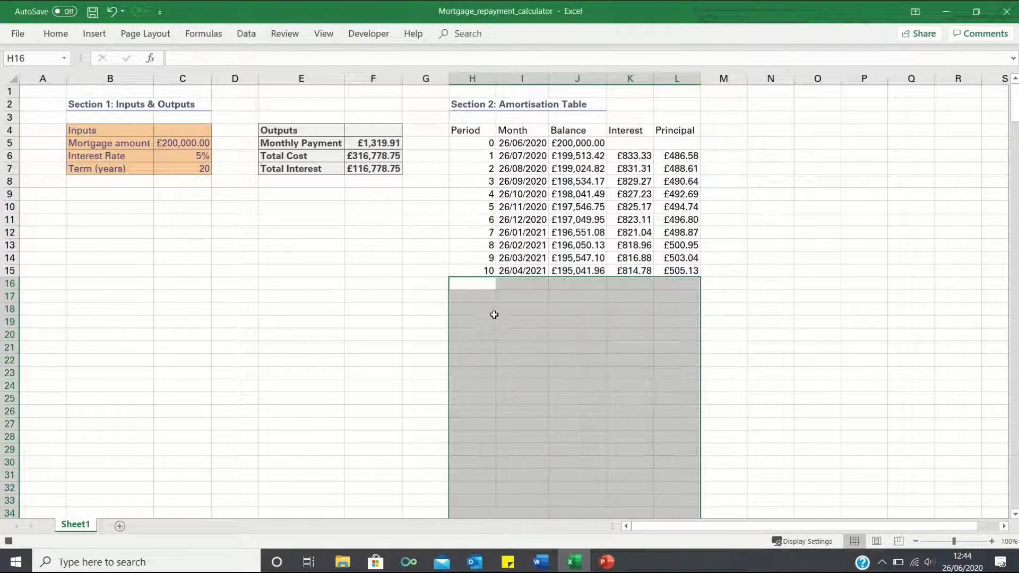
Step: Fill the period 10 row down to period 240, then return to the top and select C7
left_click(479, 271)
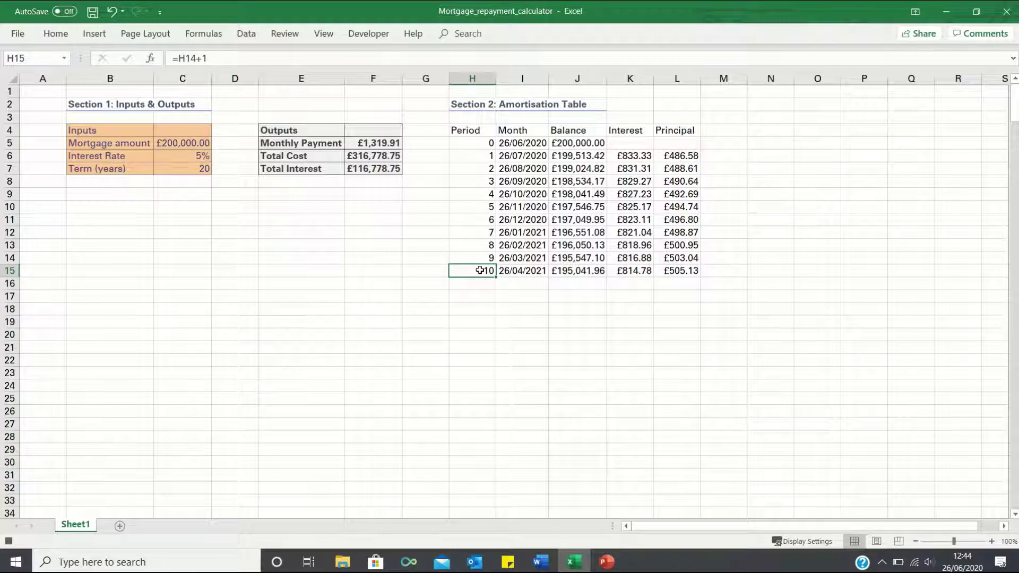
mouse_move(480, 271)
left_mouse_down()
mouse_move(702, 280)
mouse_move(707, 480)
mouse_move(693, 571)
mouse_move(632, 64)
mouse_move(630, 100)
left_mouse_up()
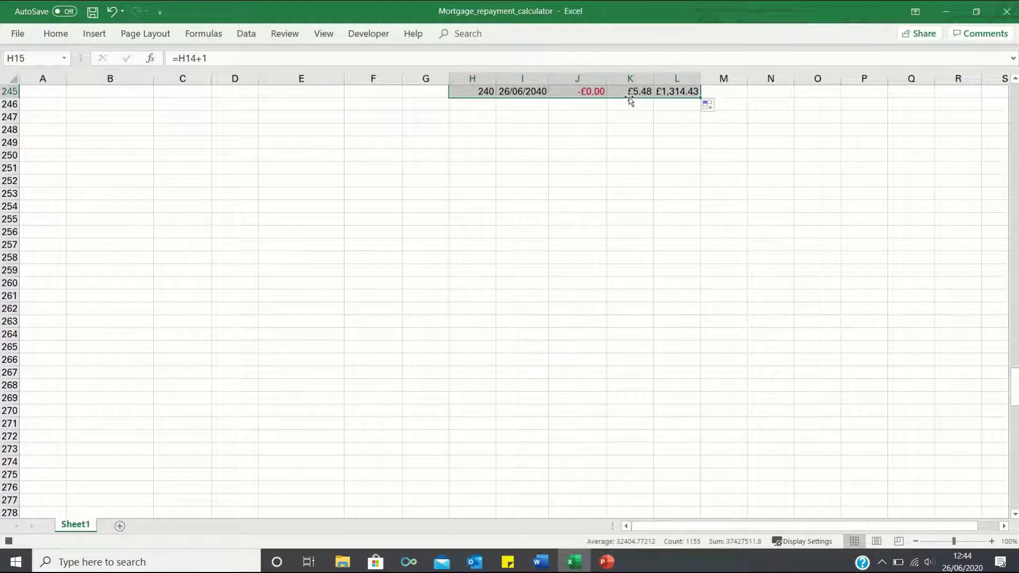
key("ctrl+Up")
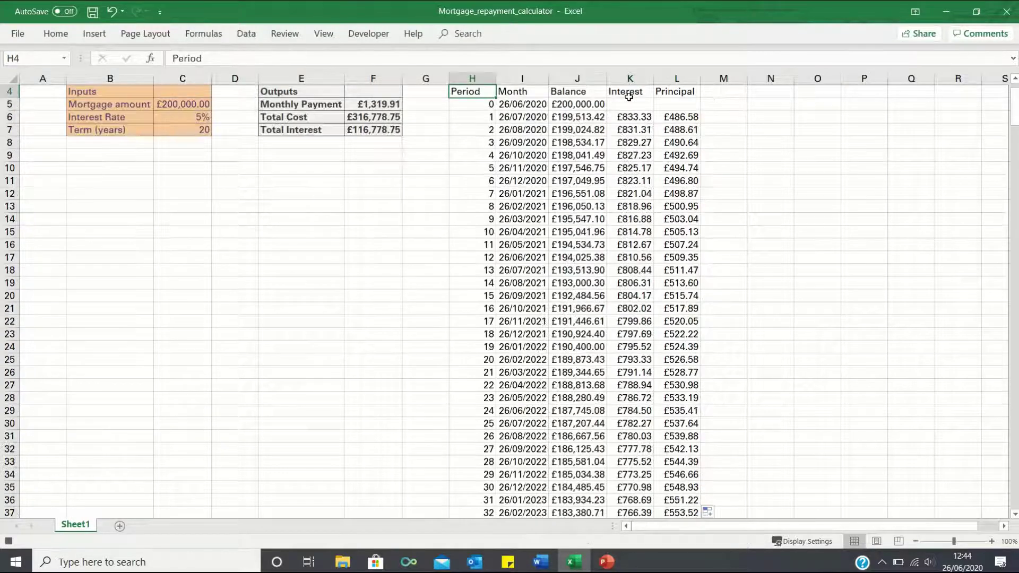
left_click(205, 126)
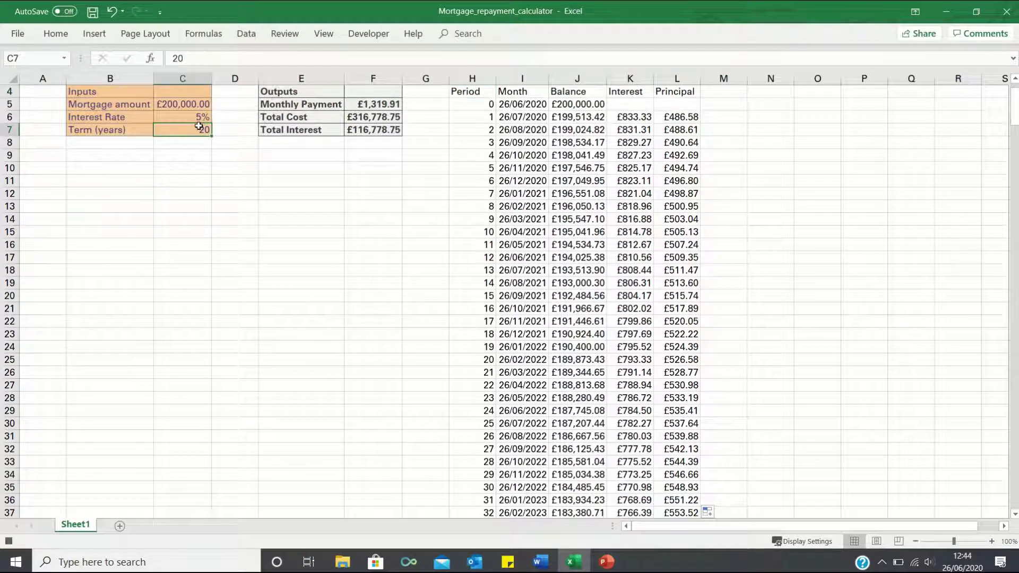
Step: Stop the macro recording and open the Visual Basic editor
left_click(369, 34)
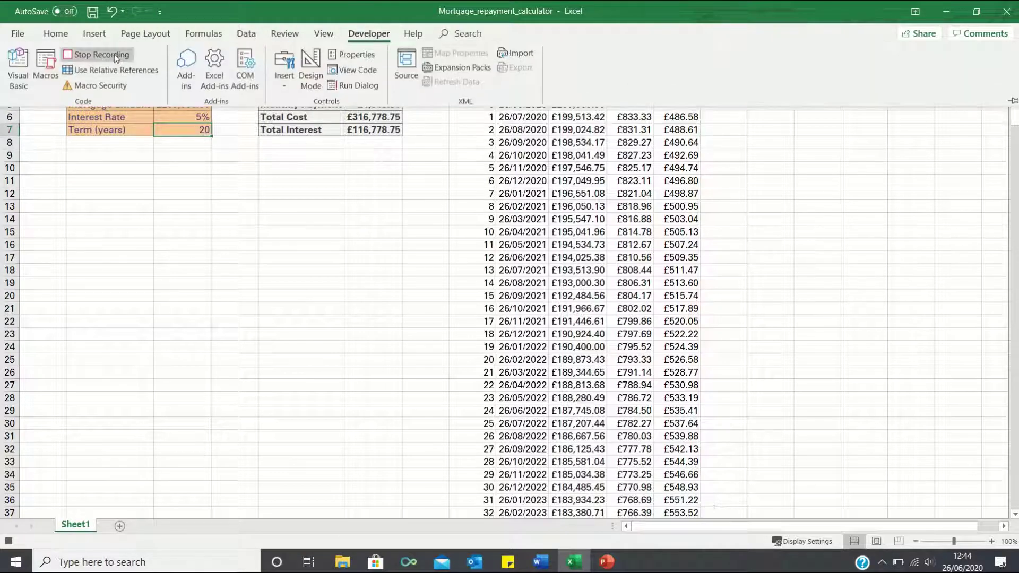
left_click(96, 54)
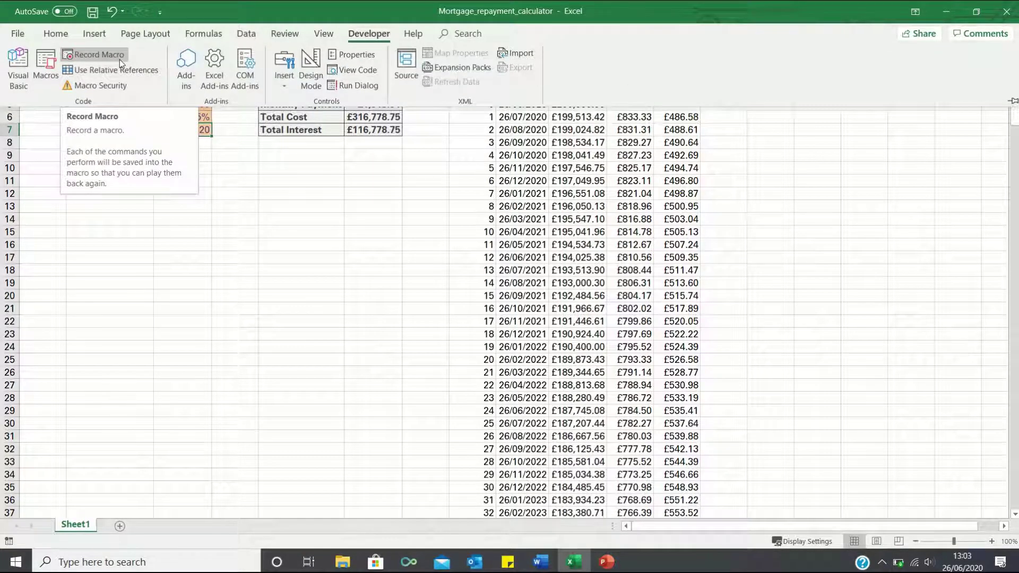
left_click(18, 68)
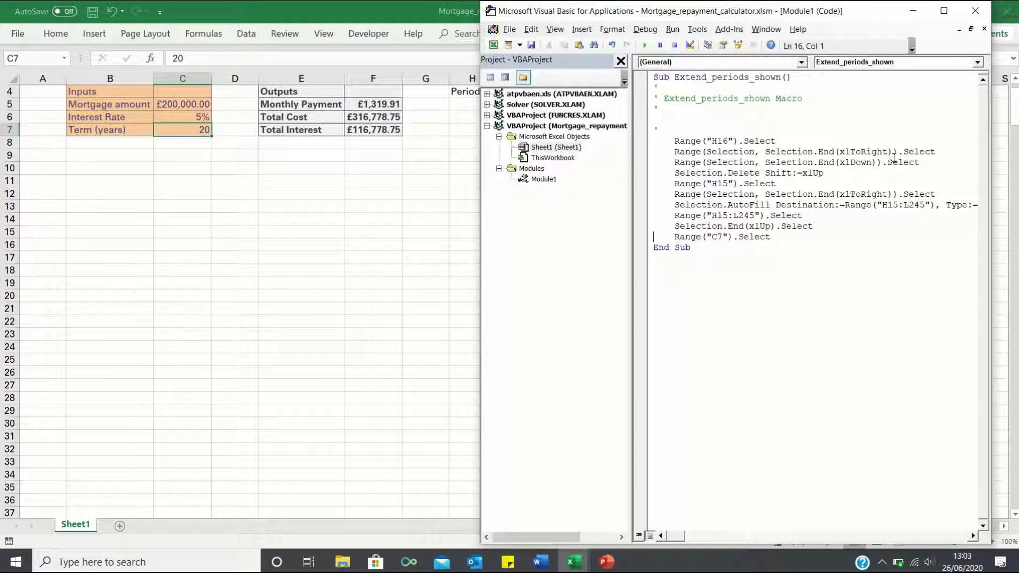
Step: Add a new sheet named Backend and rename the first sheet to Dashboard
left_click(975, 10)
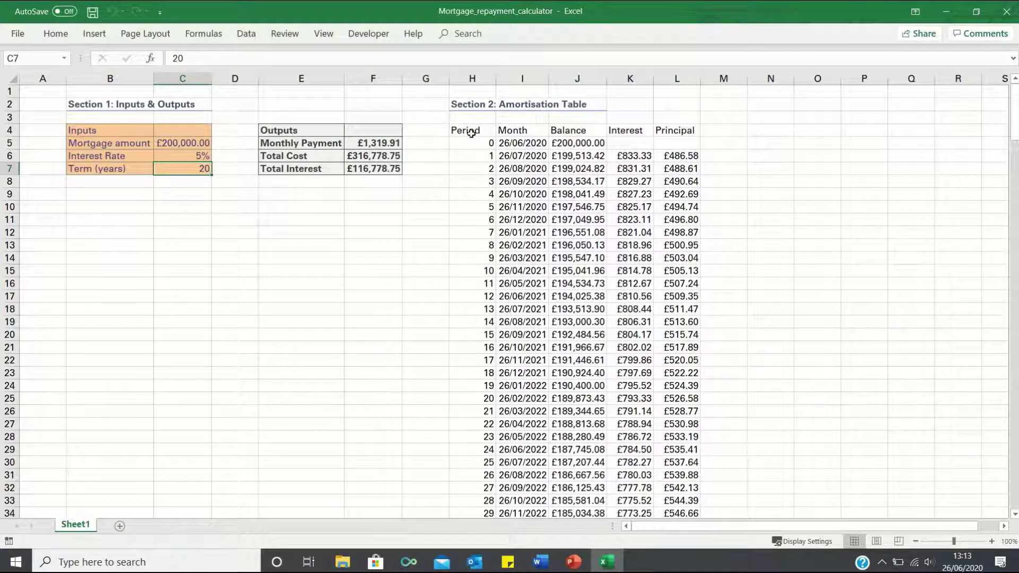
left_click(470, 133)
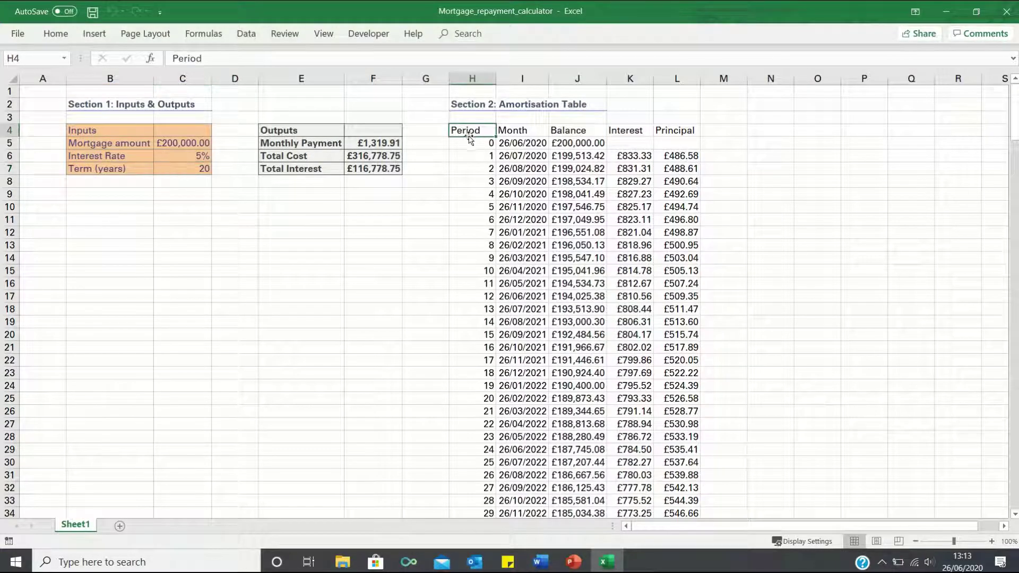
left_click(120, 526)
double_click(117, 527)
type("Backend")
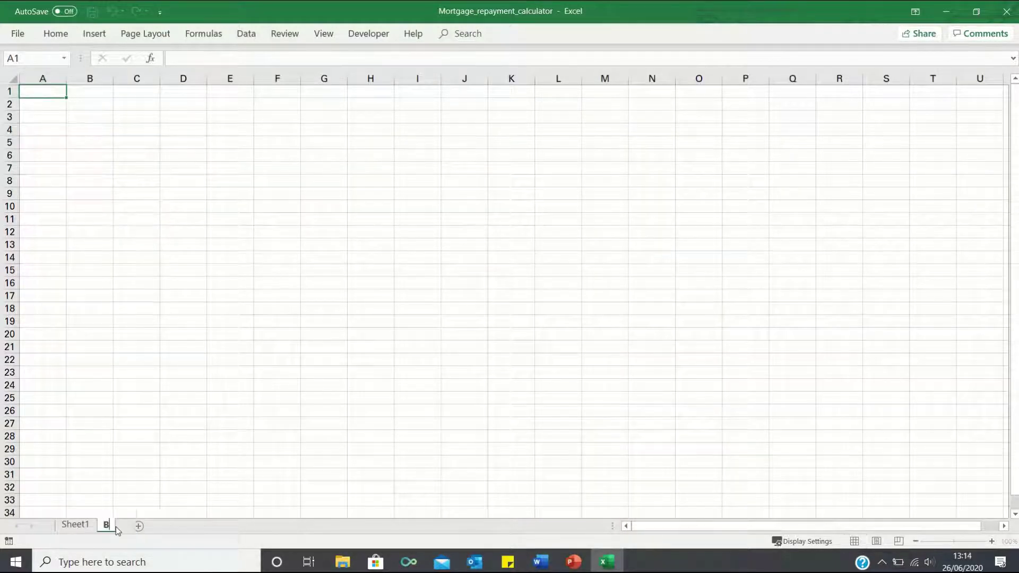
left_click(75, 525)
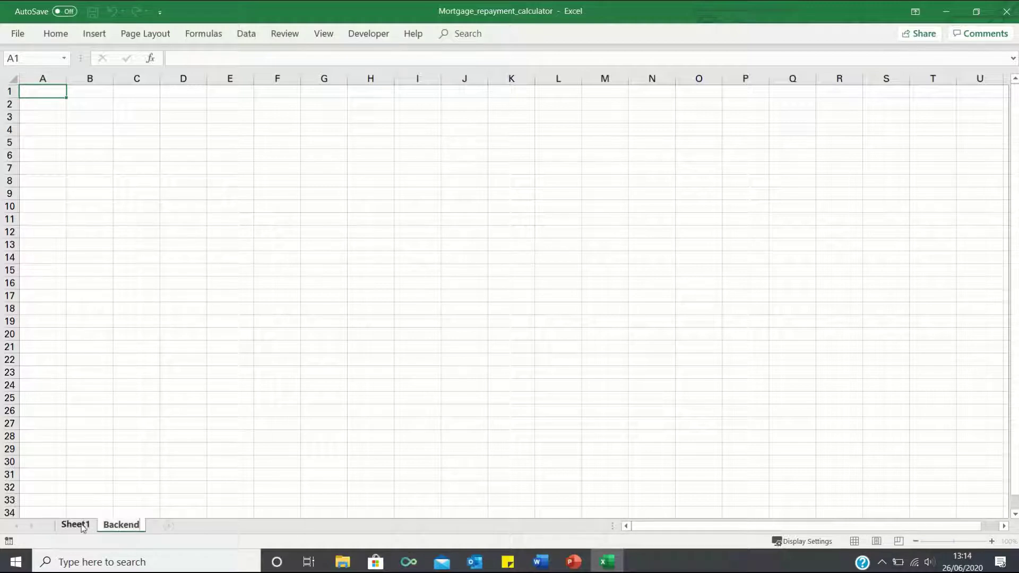
type("Dashboard")
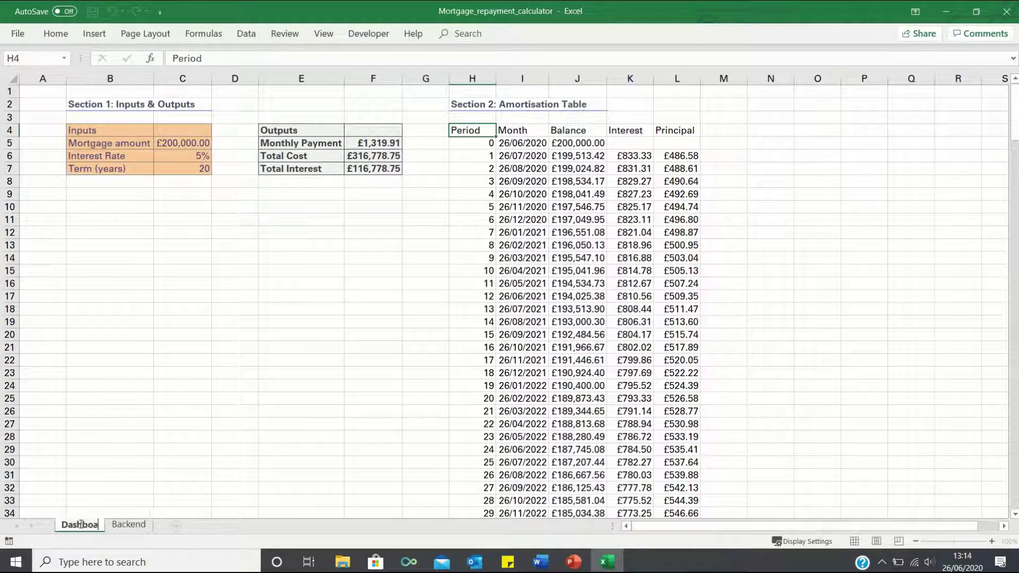
Step: On Backend, enter the labels Row, Column and Address in B2:B4
left_click(129, 525)
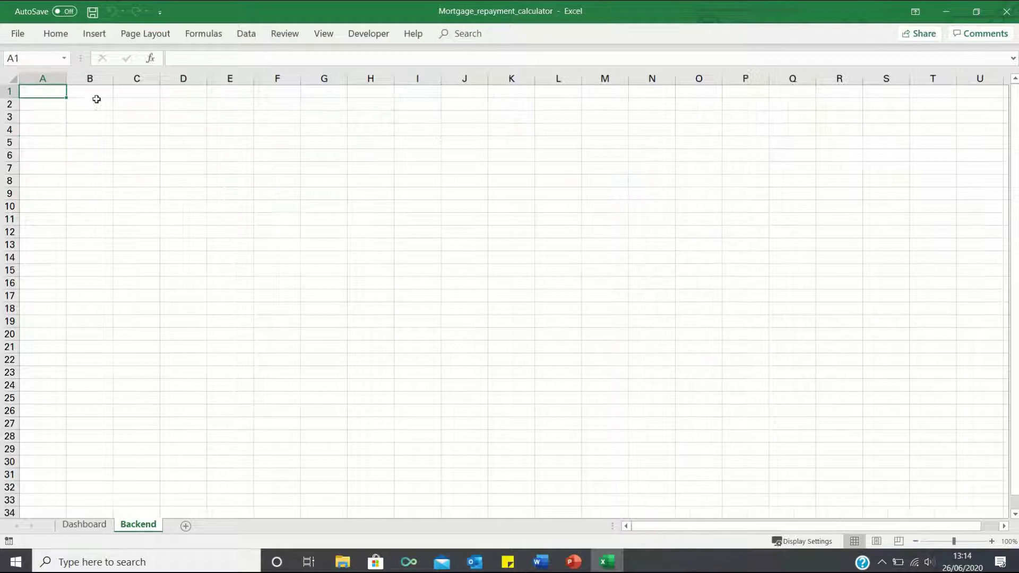
left_click(86, 103)
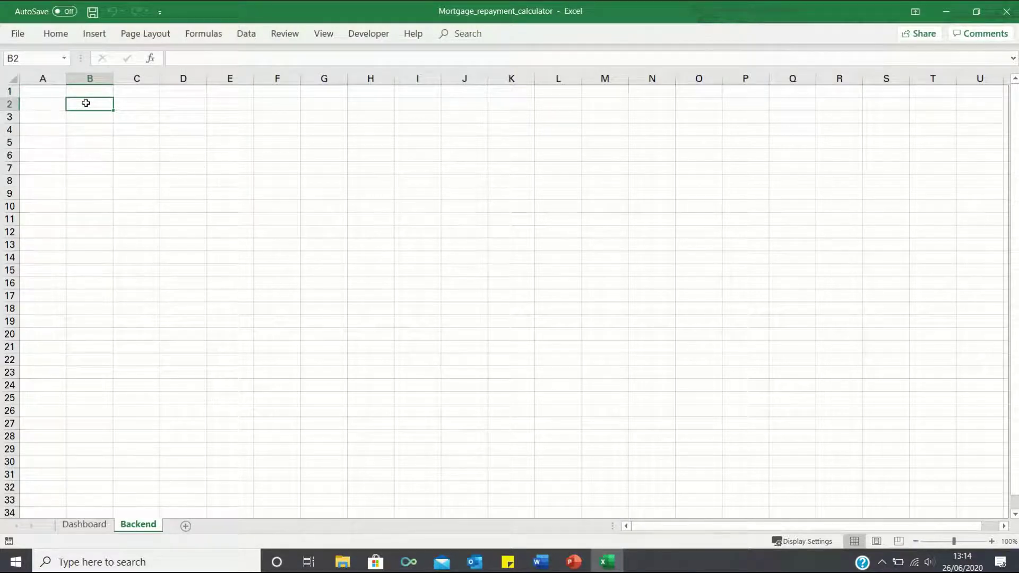
type("Row")
key("Return")
type("Column")
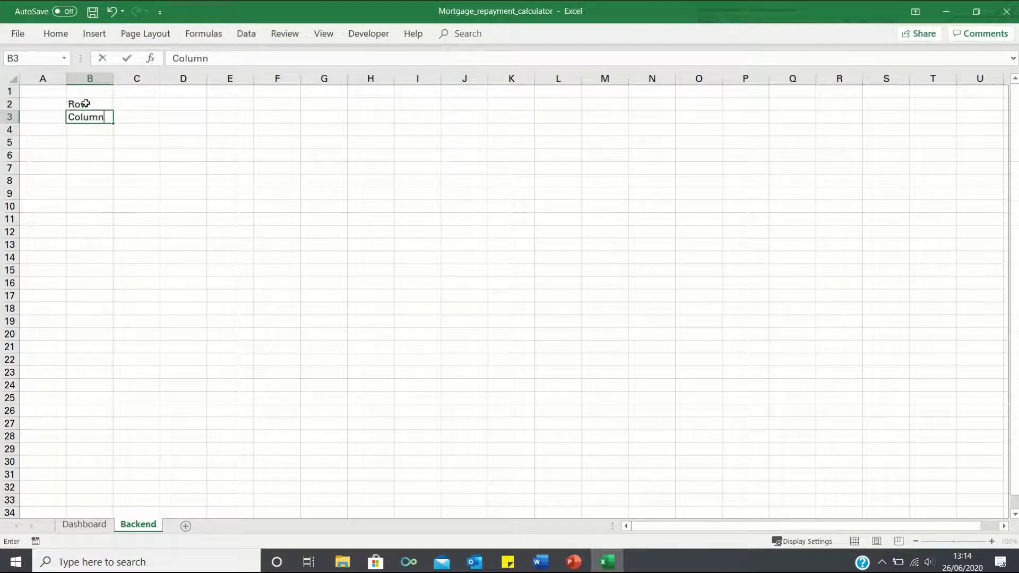
key("Return")
type("Address")
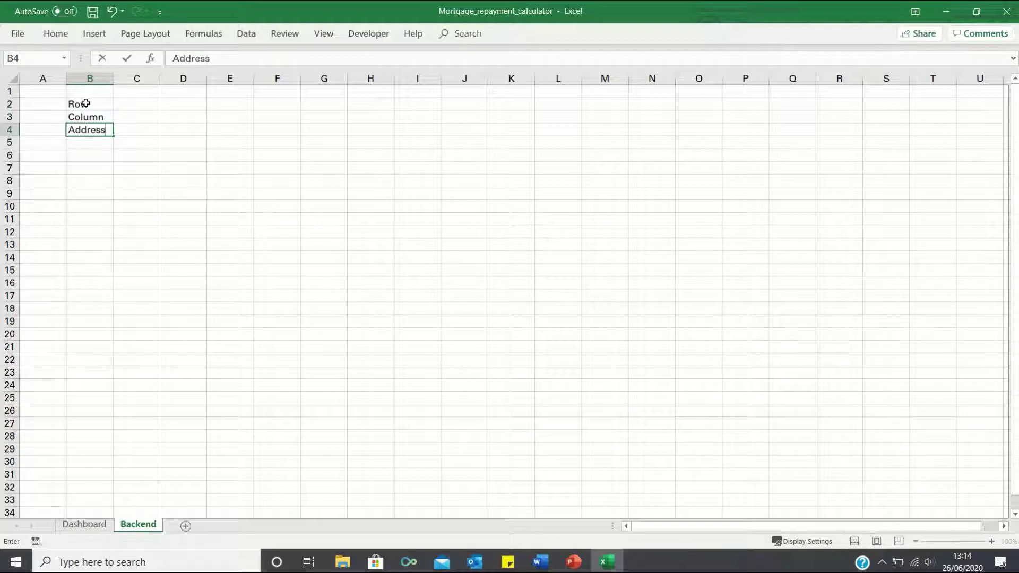
key("ctrl+Page_Up")
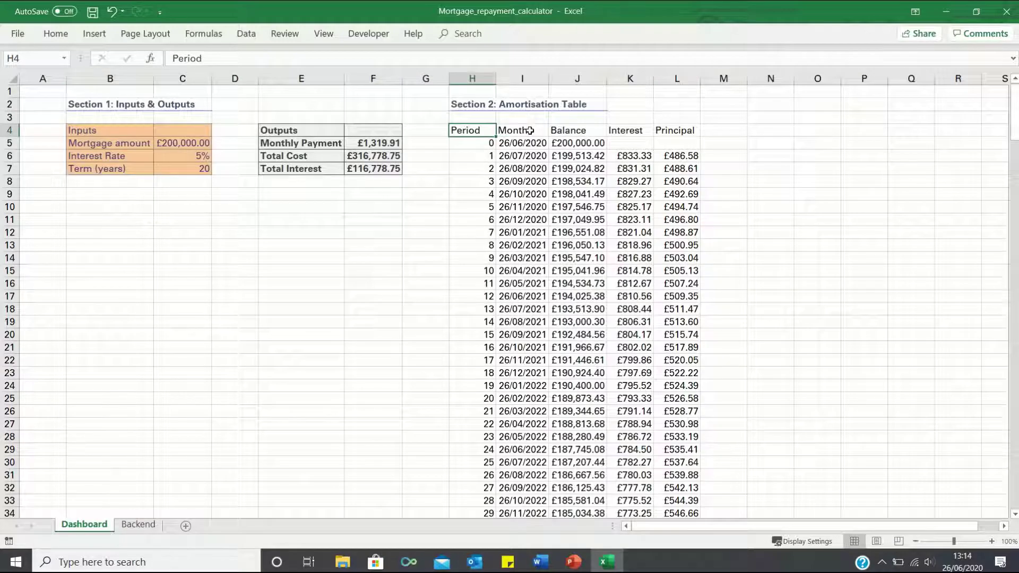
Step: Check the table's last row (245) and the header rows above the first period
key("ctrl+Down")
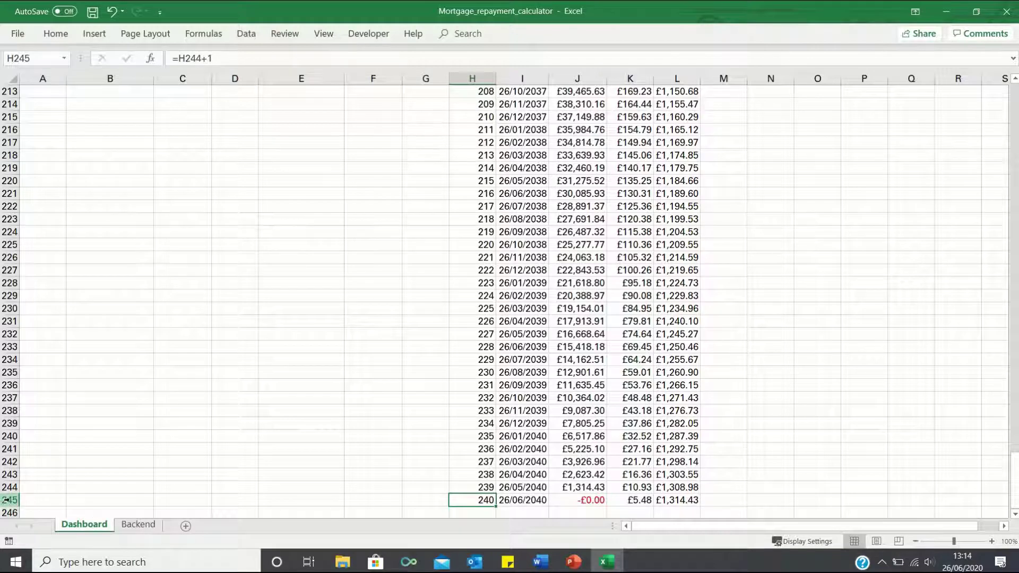
left_click(5, 500)
left_click(531, 427)
key("ctrl+Up")
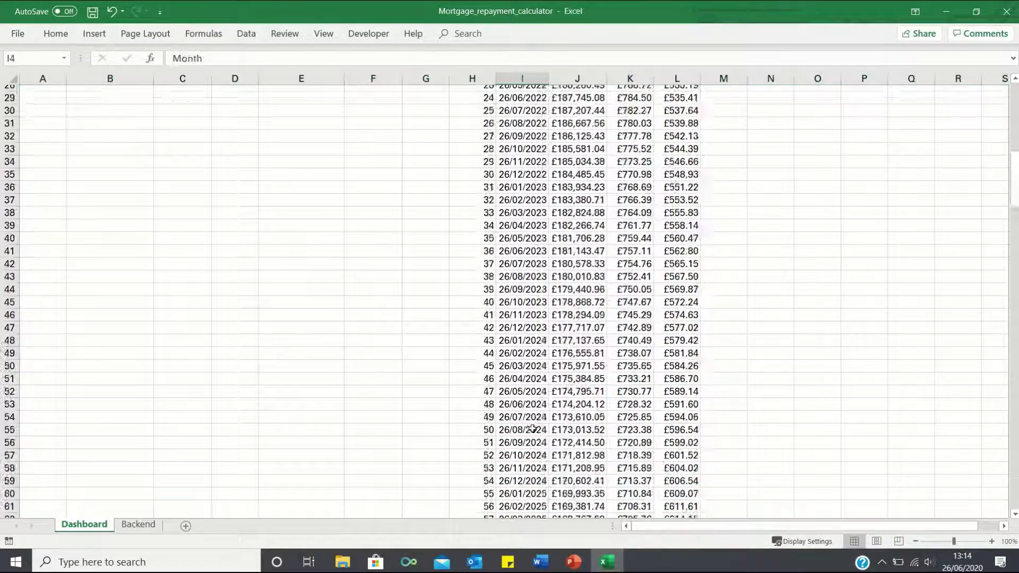
left_click(193, 169)
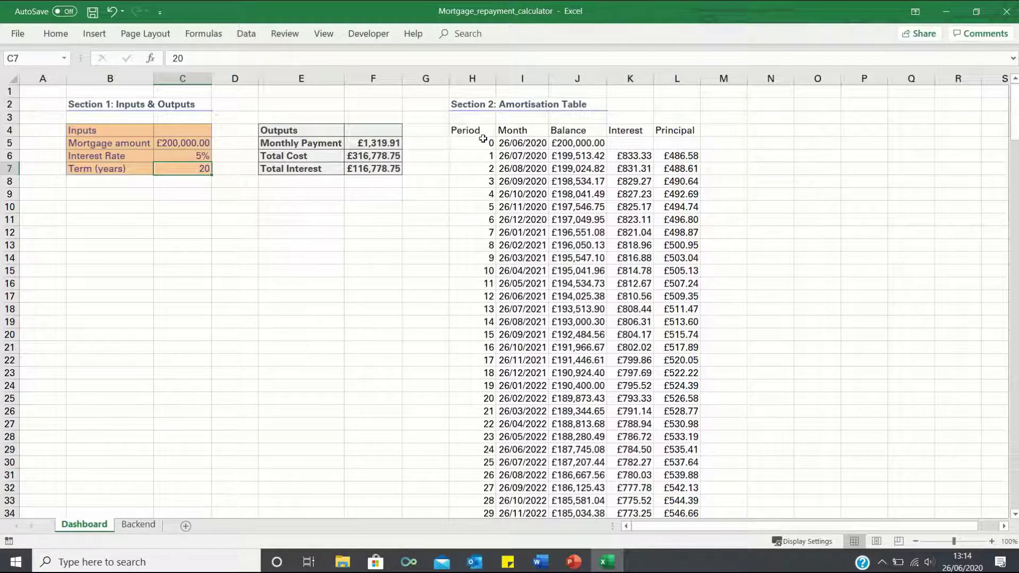
left_click_drag(481, 141, 481, 77)
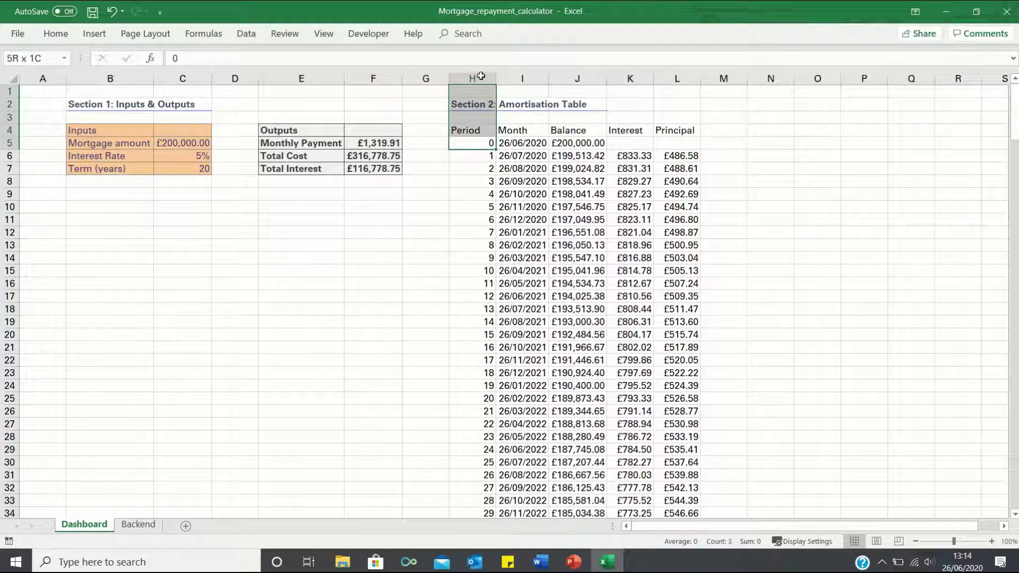
Step: In Backend C2, enter the Row formula =Dashboard!C7*12
left_click(480, 141)
key("ctrl+Page_Down")
left_click(145, 100)
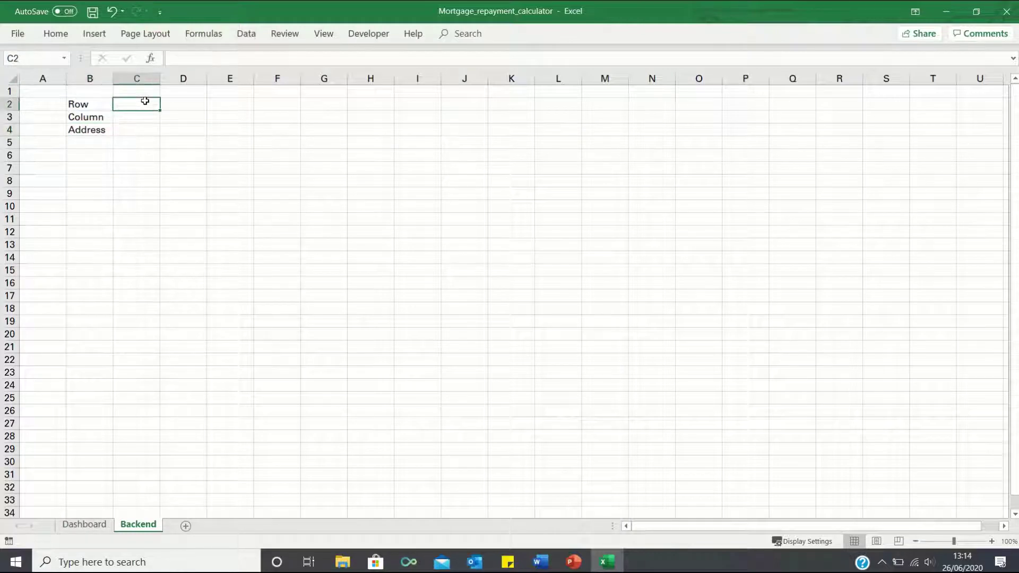
type("=")
key("ctrl+Page_Up")
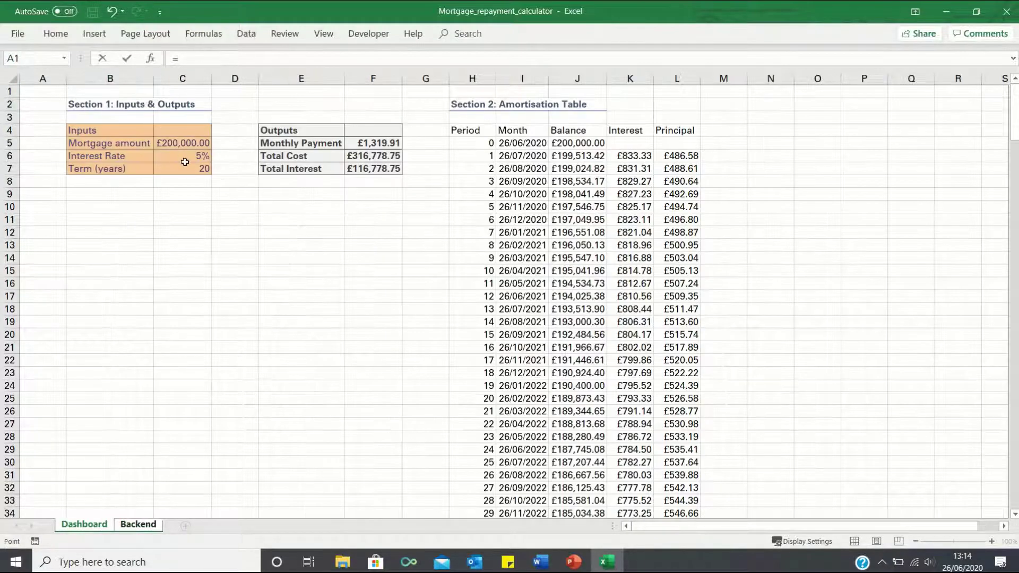
left_click(185, 169)
type("*12+5")
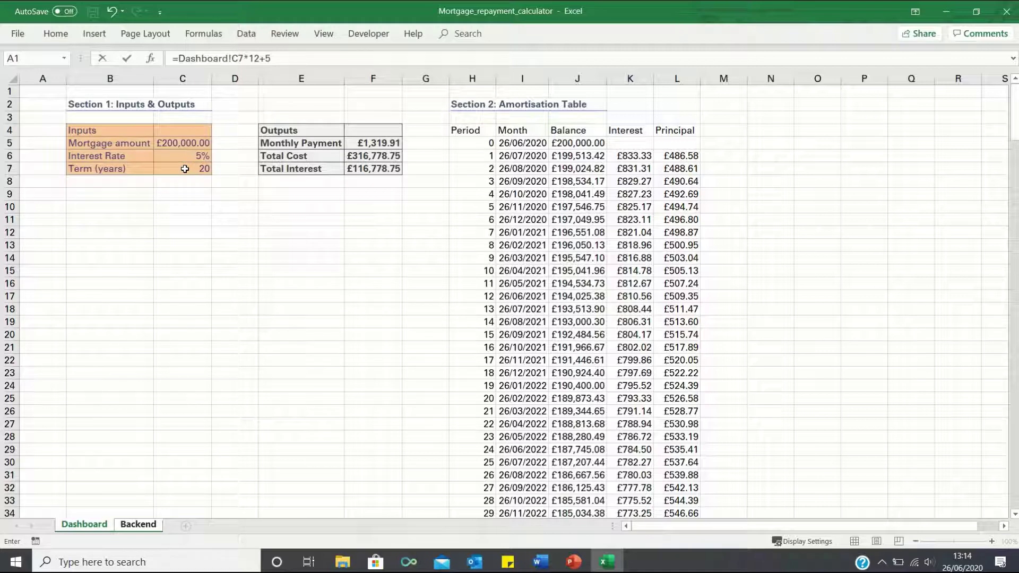
key("Return")
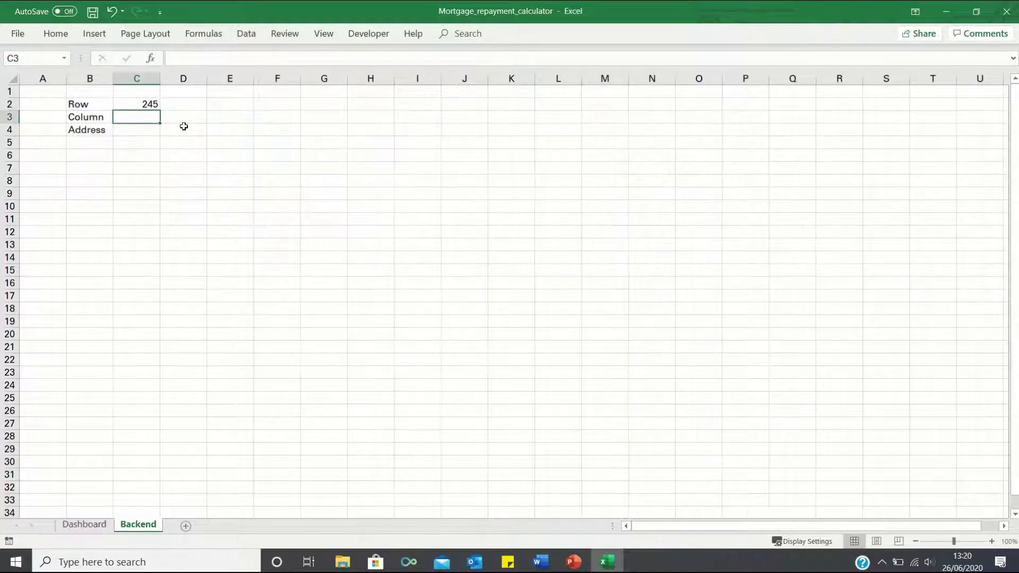
Step: In Backend C3, enter =COLUMN(Dashboard!L4) to give the Column value 12
type("=column(")
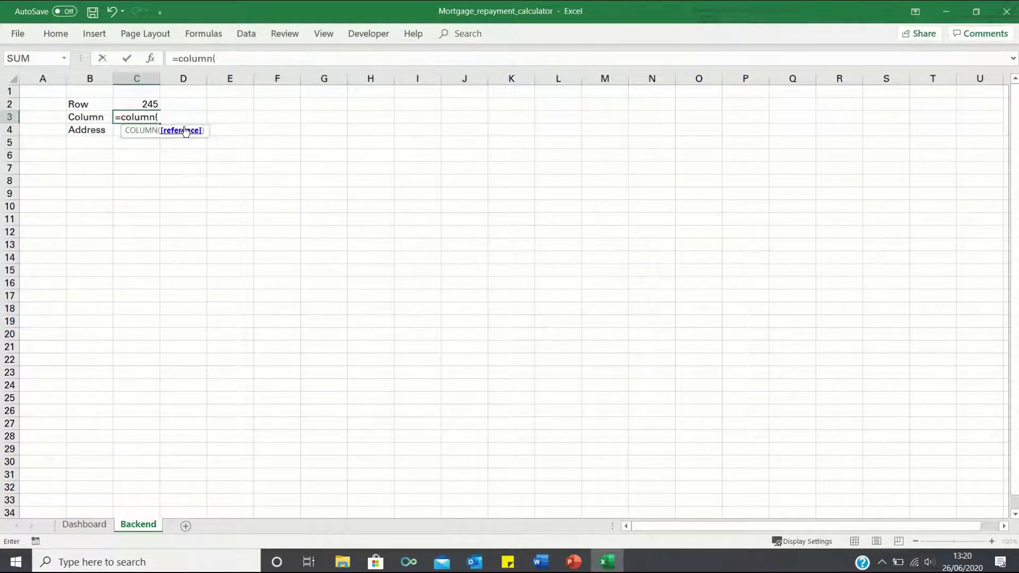
key("ctrl+Page_Up")
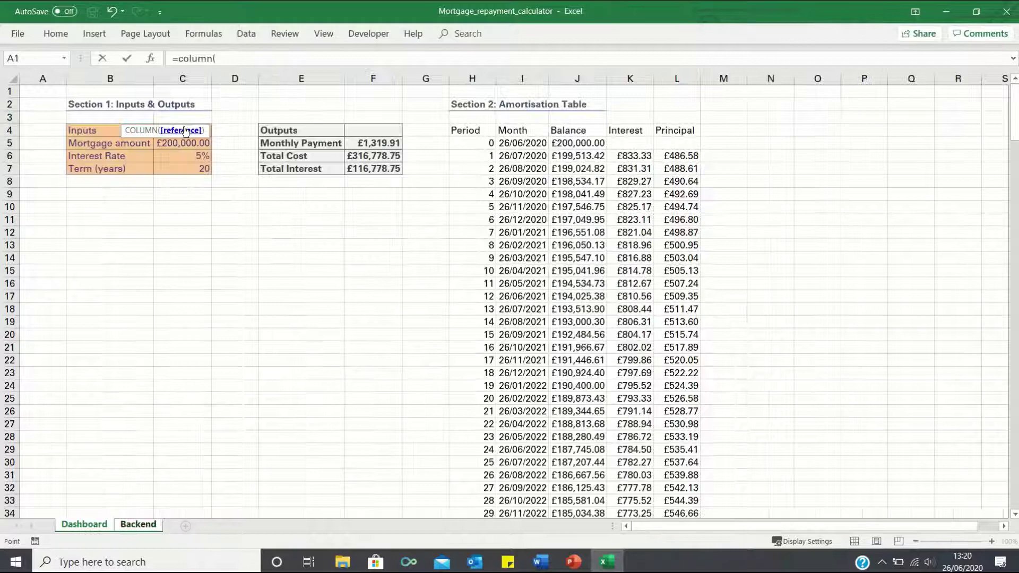
left_click(675, 128)
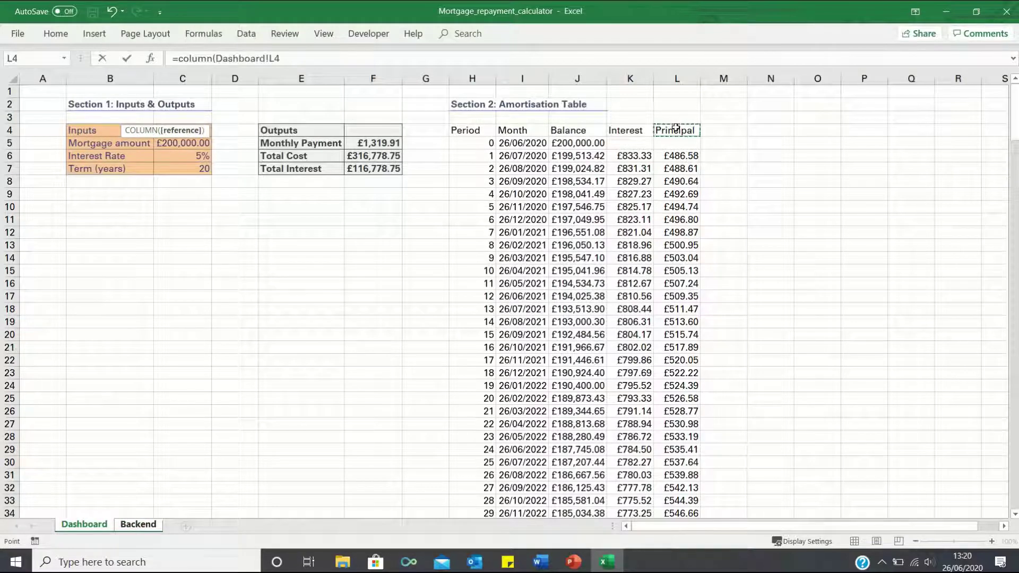
key("Return")
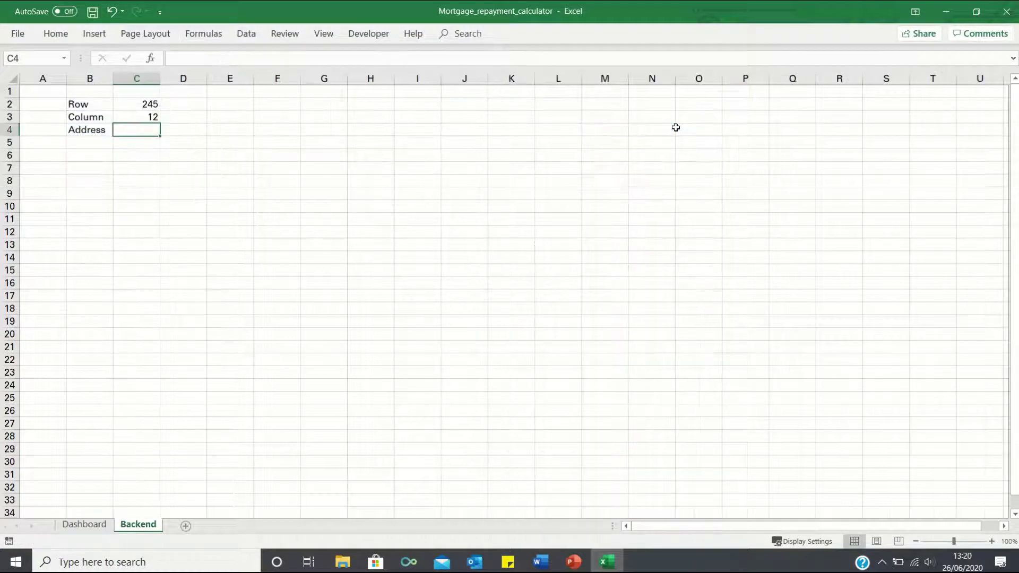
Step: Enter =ADDRESS(C2,C3) in Backend cell C4
type("=address(")
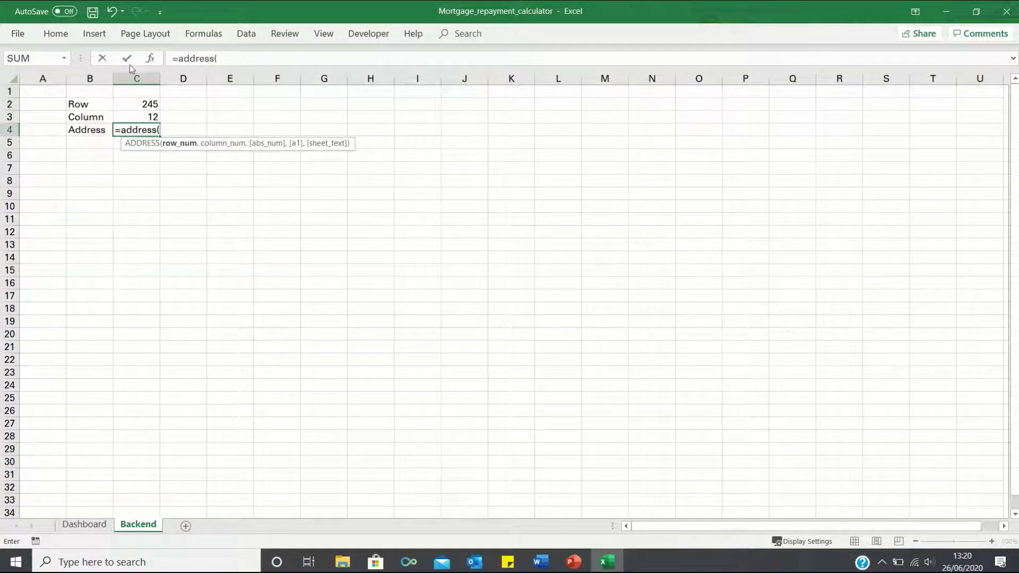
left_click(139, 105)
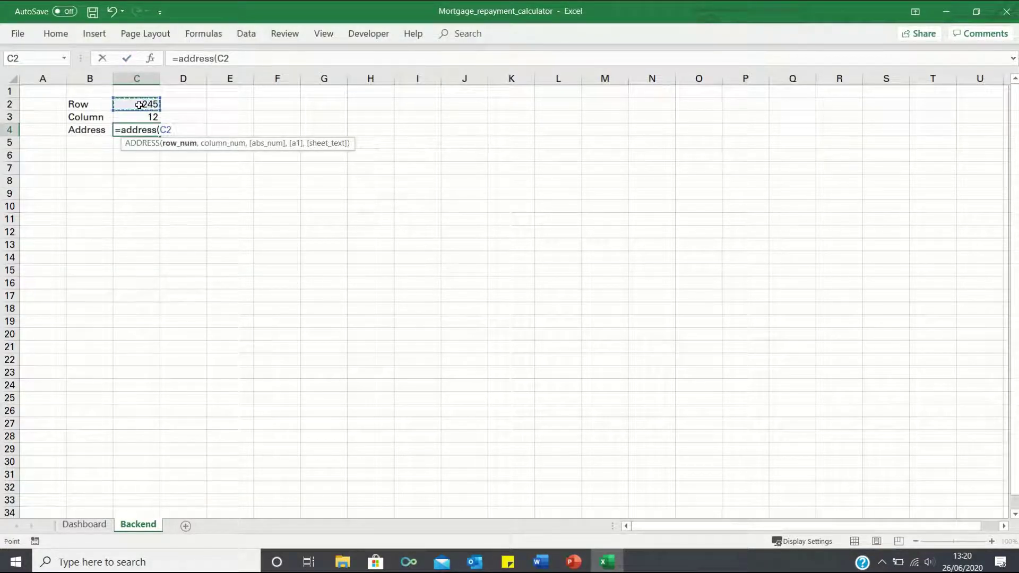
type(",")
left_click(140, 117)
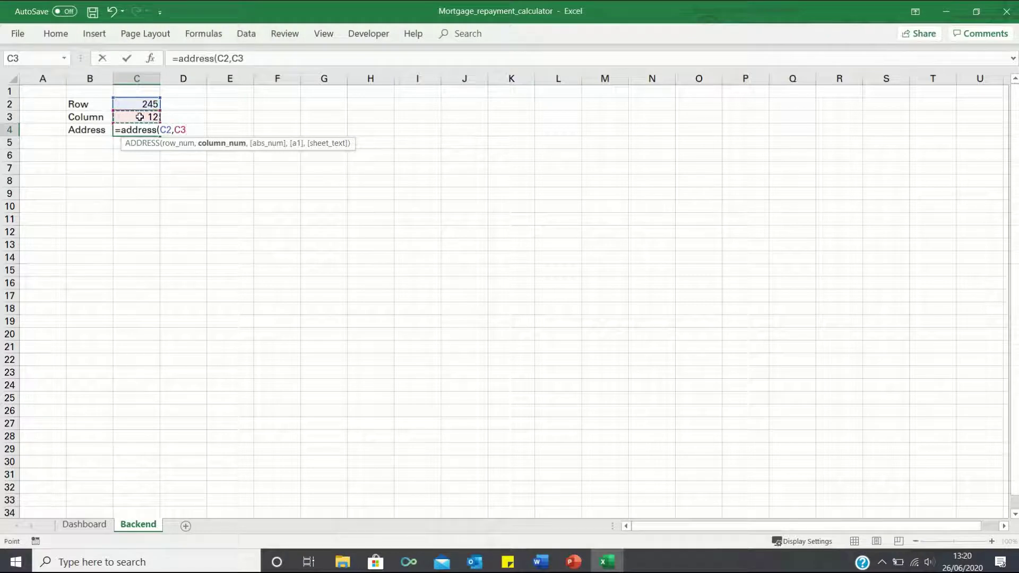
key("Return")
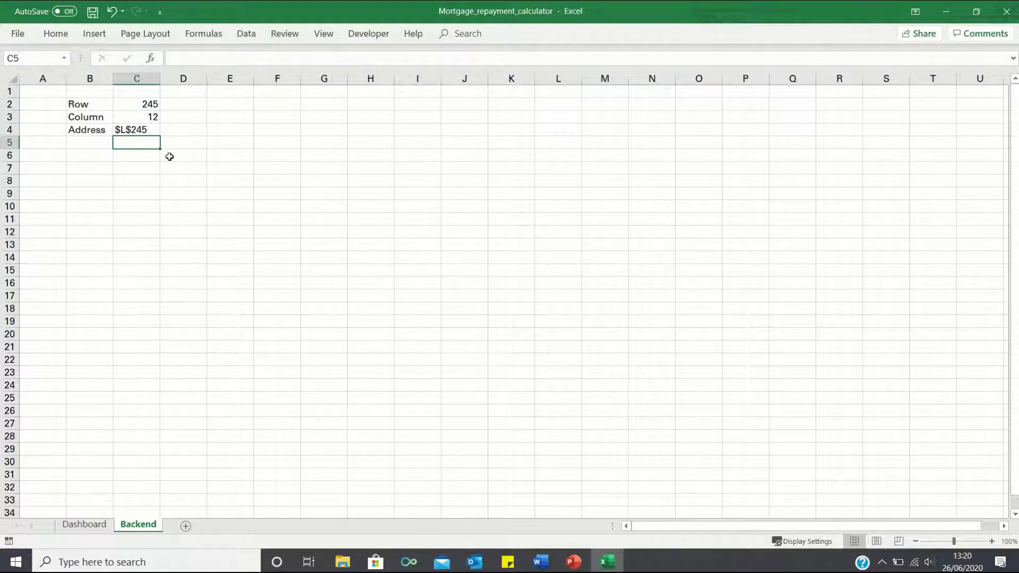
Step: Change the Dashboard term to 30 years
key("ctrl+Page_Up")
type("30")
key("Return")
Step: Name the Backend C4 cell final_cell_address via the Name Box
key("ctrl+Page_Down")
key("Up")
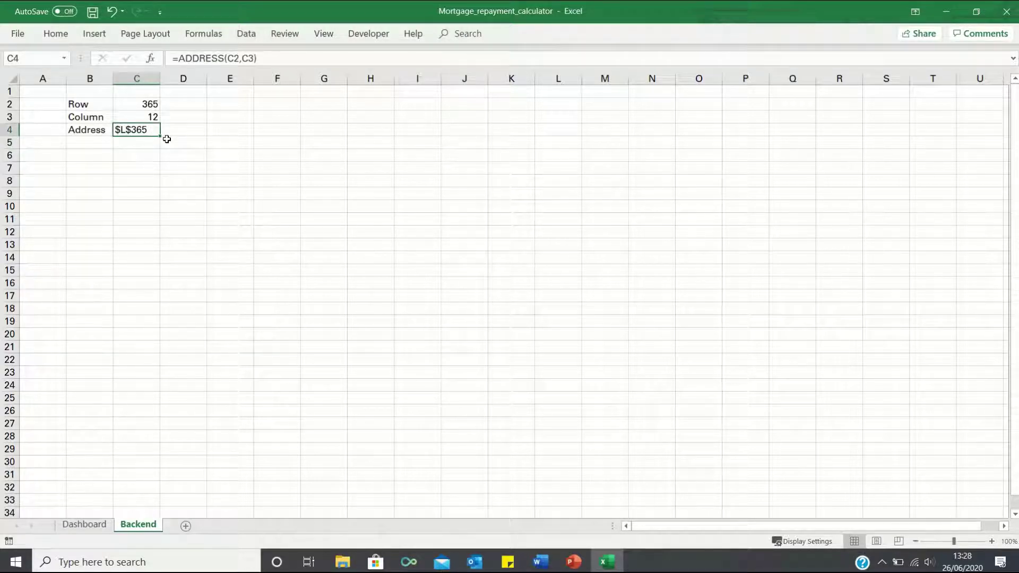
left_click(27, 57)
type("final_cell_ad")
type("dress")
Step: Confirm the final_cell_address name and add Option Explicit at the top of the macro code
key("Return")
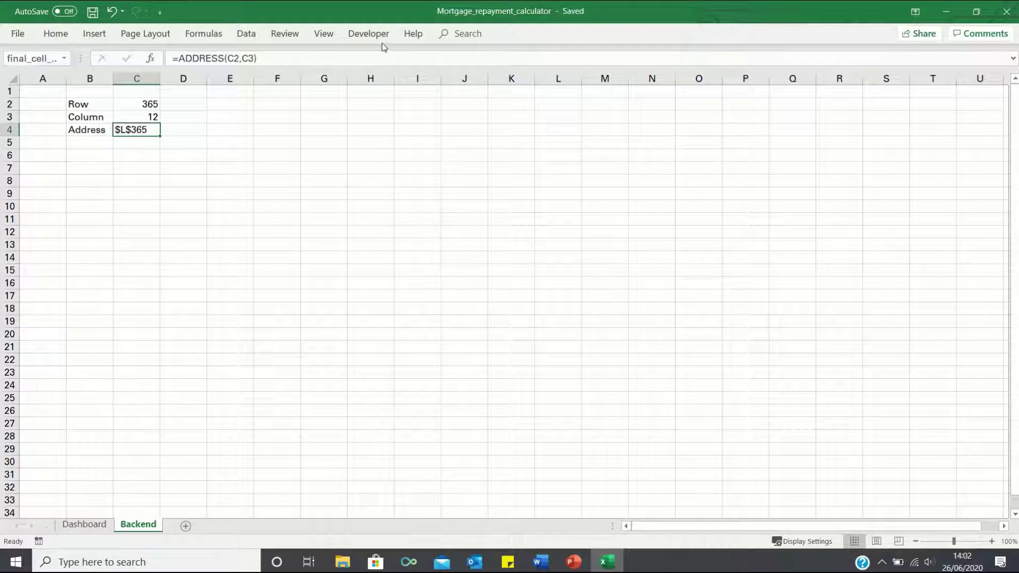
left_click(369, 34)
left_click(18, 69)
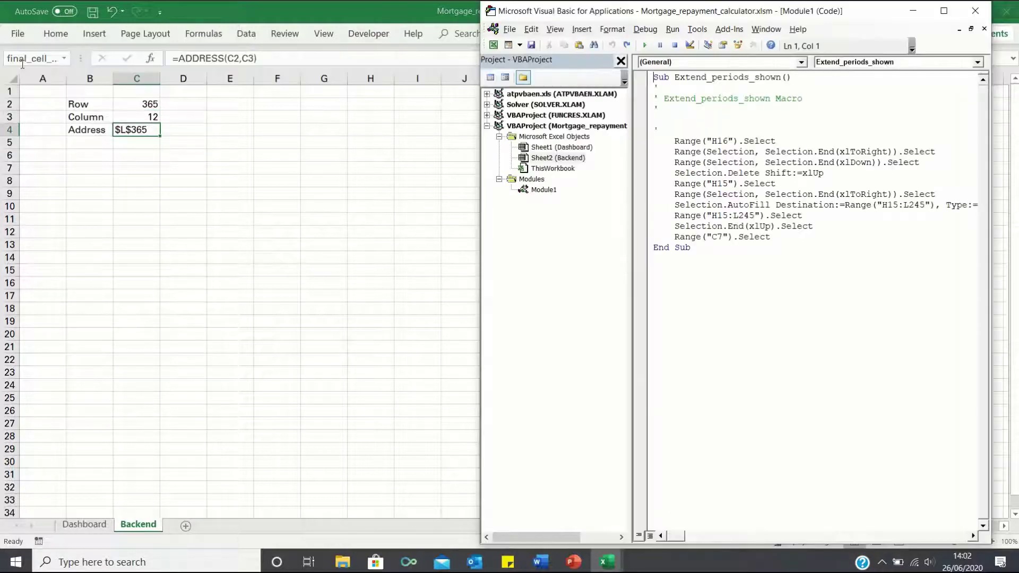
key("Return")
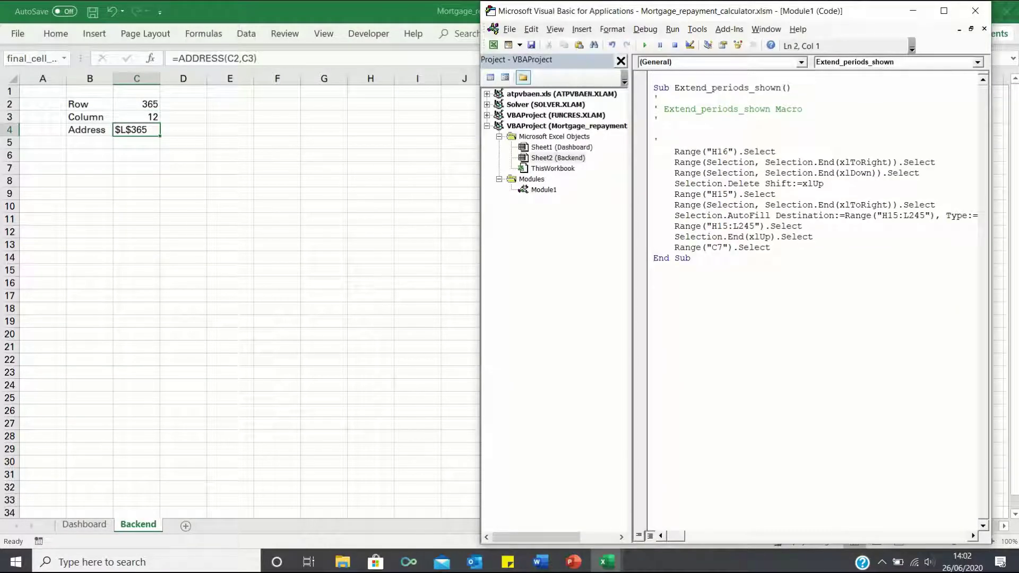
left_click(654, 77)
type("Option E")
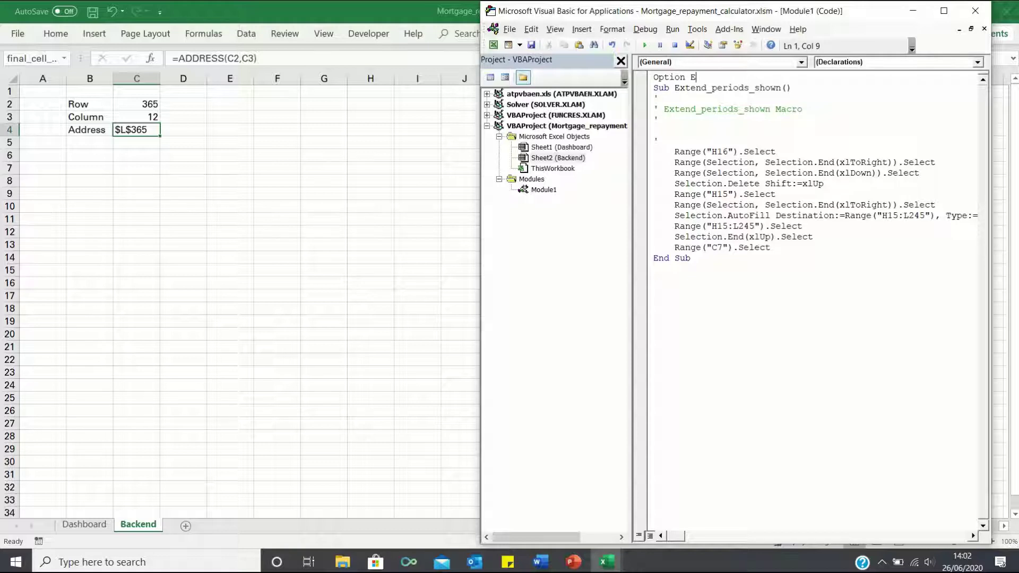
type("xplicit")
Step: Declare Final_cell as String and set it from Range("final_cell_address").Value
left_click_drag(658, 140, 652, 94)
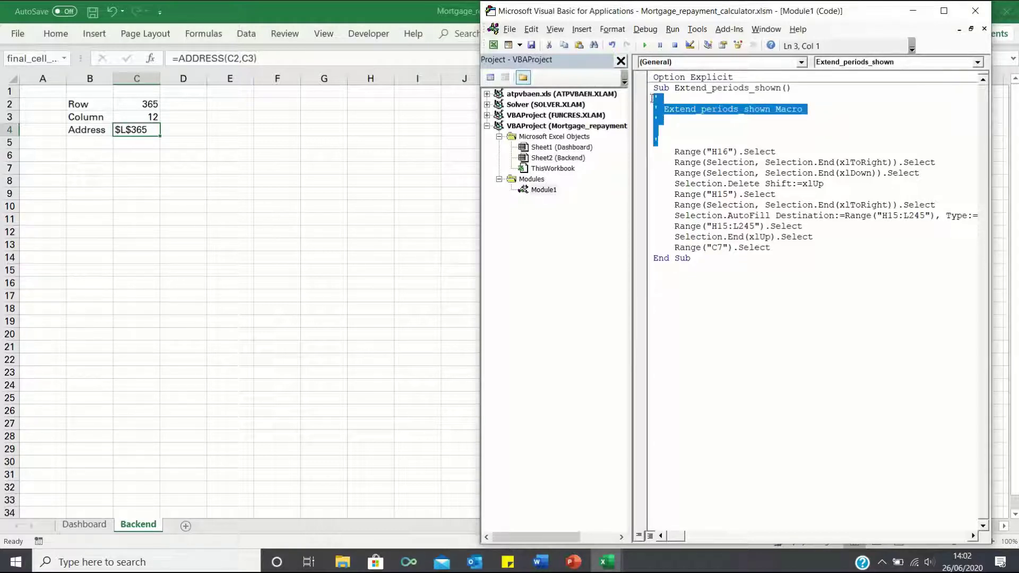
type("Dim ")
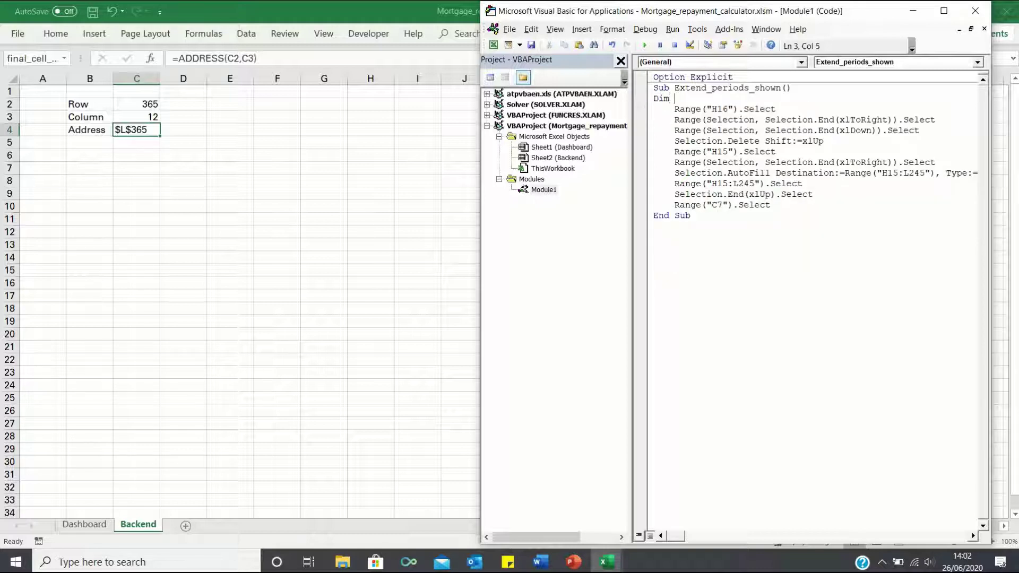
type("Final_cell as String")
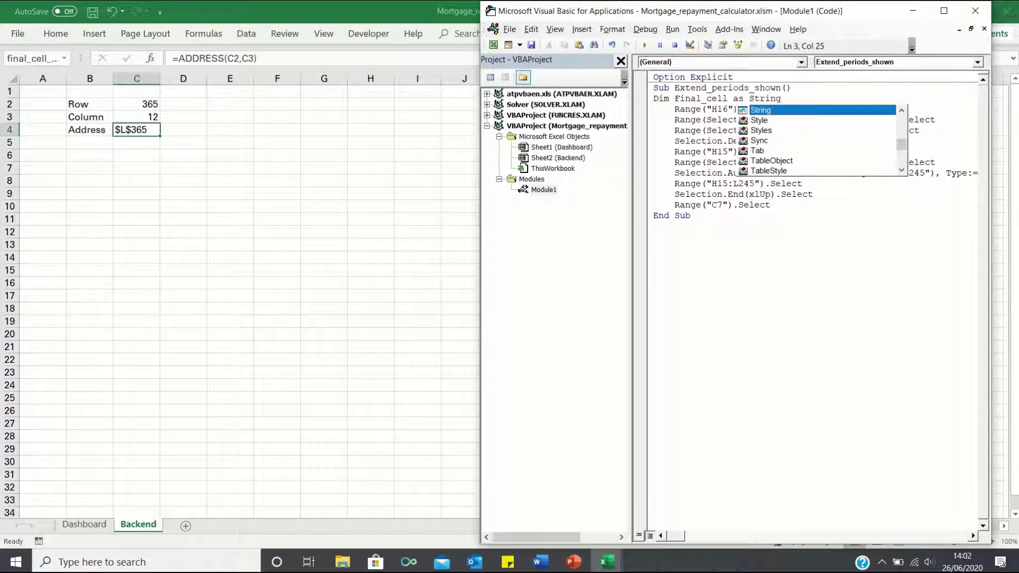
key("Return")
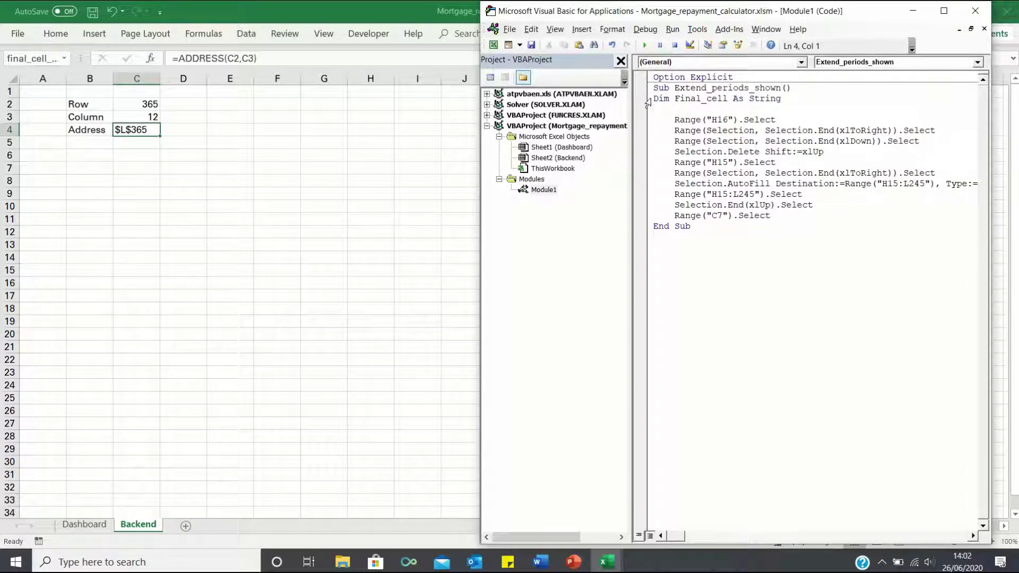
type("Final_cell = Range(\"final_cell_address")
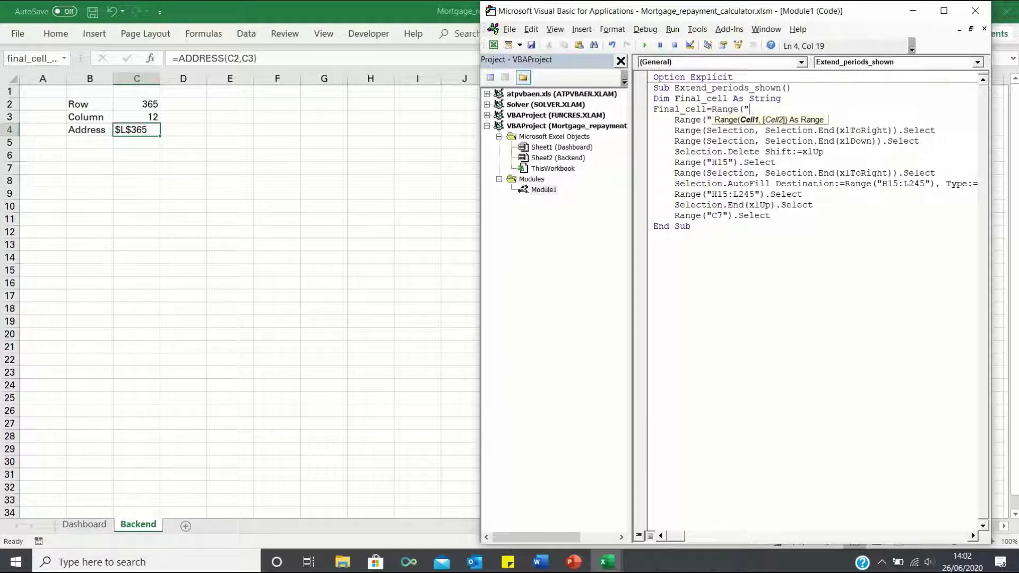
type("\").Value")
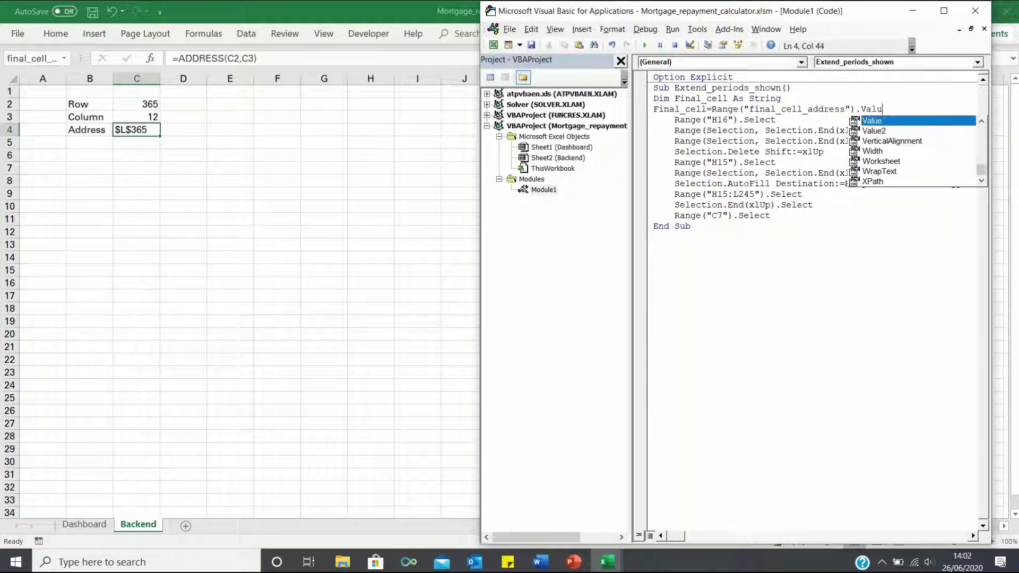
key("Return")
key("Return")
key("BackSpace")
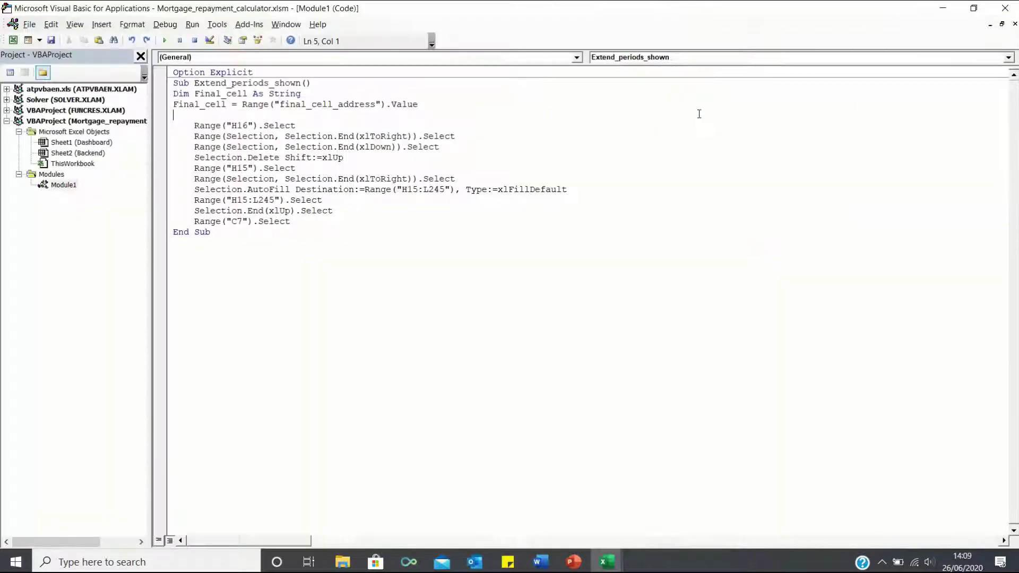
Step: Replace the five hardcoded fill lines with an indented autofill to Range("H15:" & Final_cell)
left_click_drag(334, 212, 173, 166)
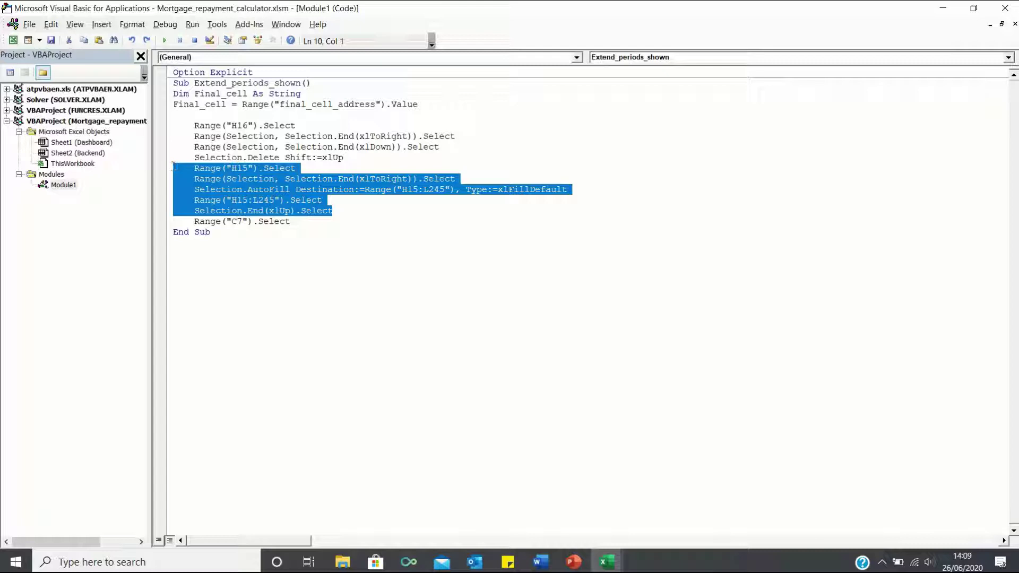
key("ctrl+v")
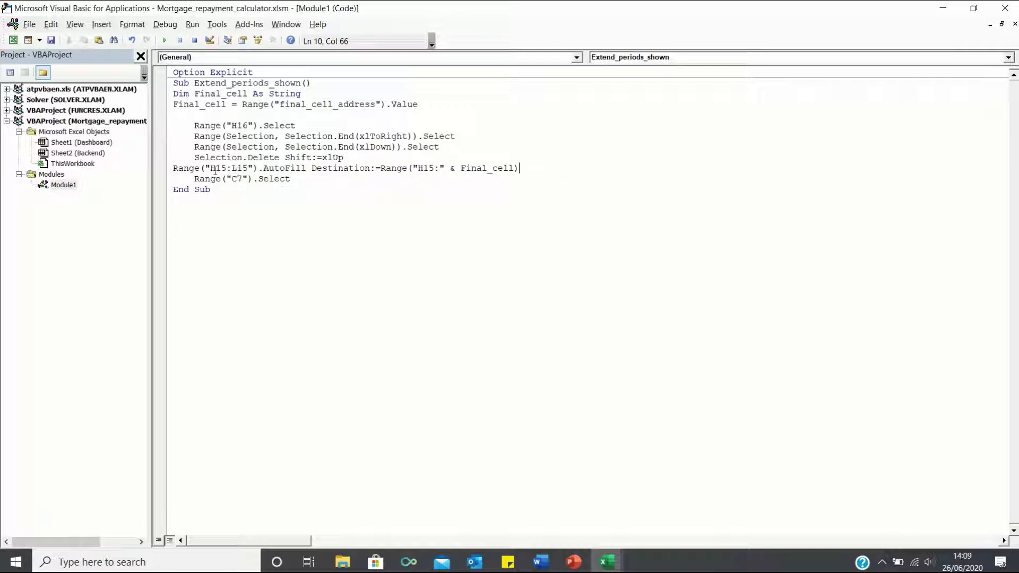
left_click(173, 168)
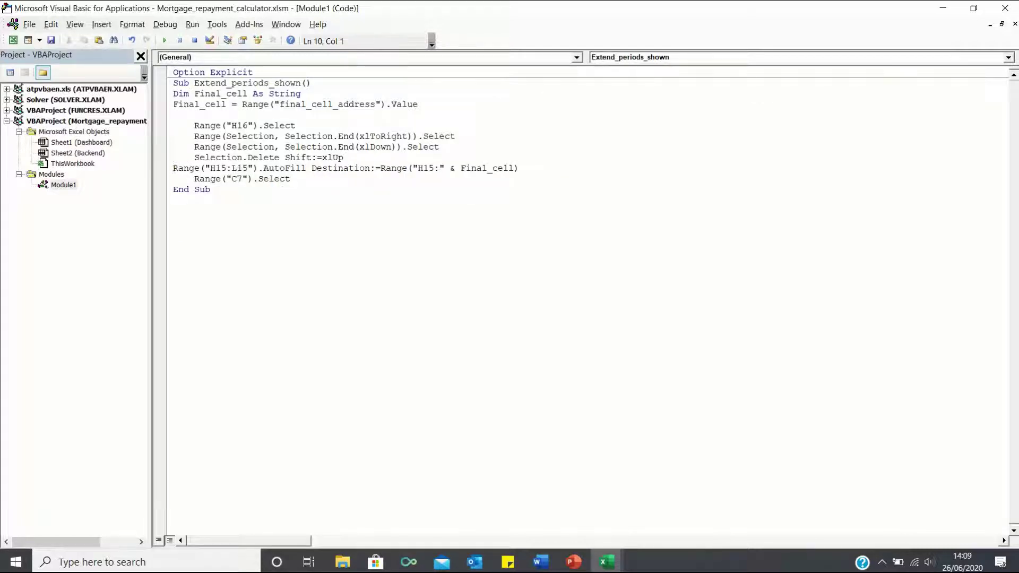
key("Tab")
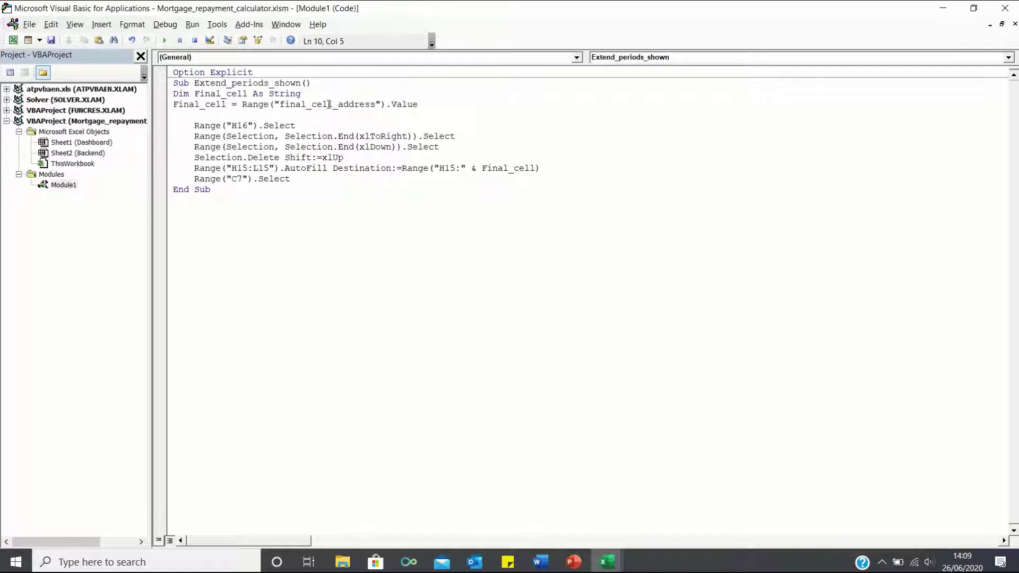
left_click(345, 157)
Step: Draw a form button over E2:F2 and assign it the Extend_periods_shown macro
left_click(1005, 8)
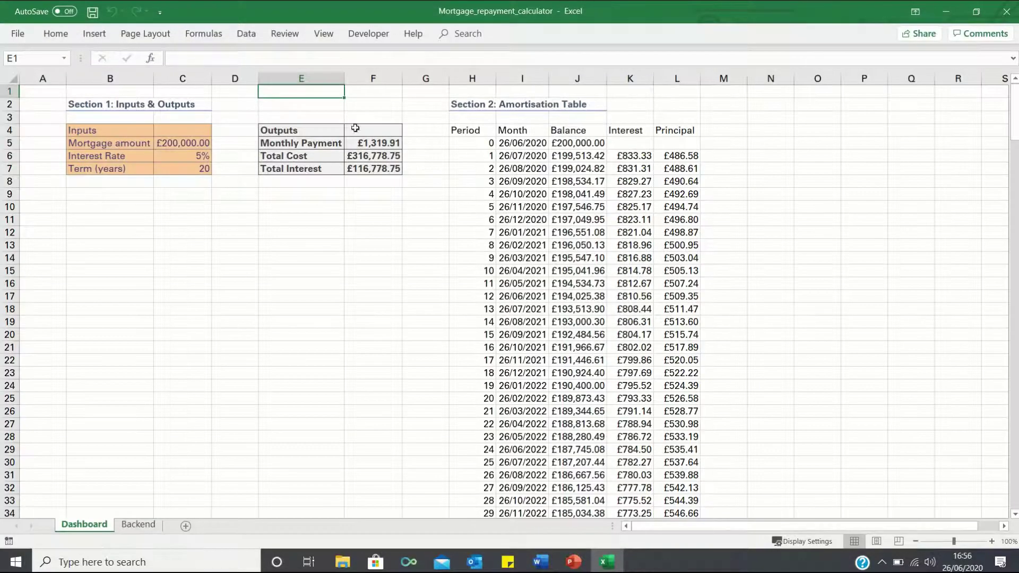
left_click(368, 35)
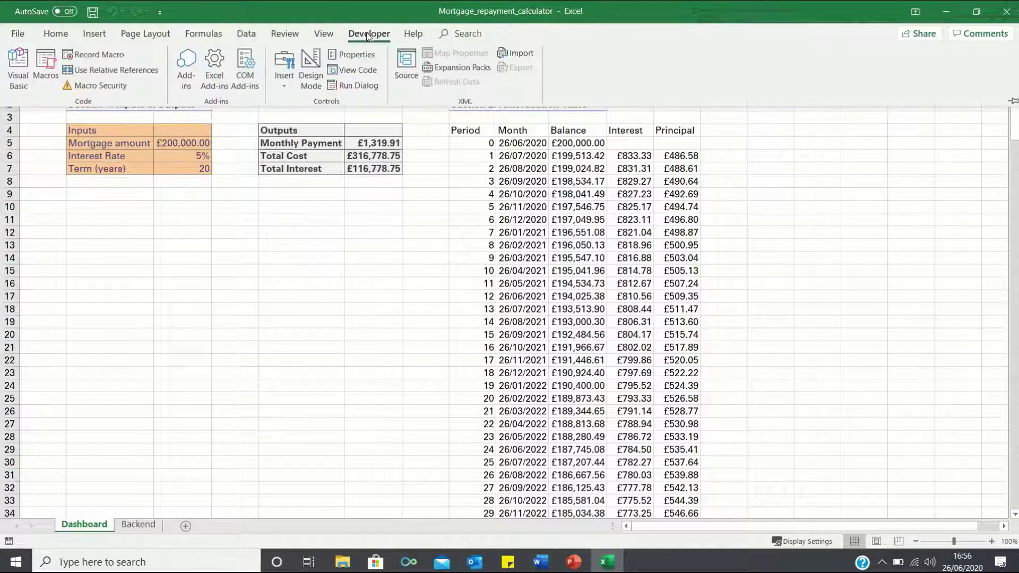
left_click(282, 82)
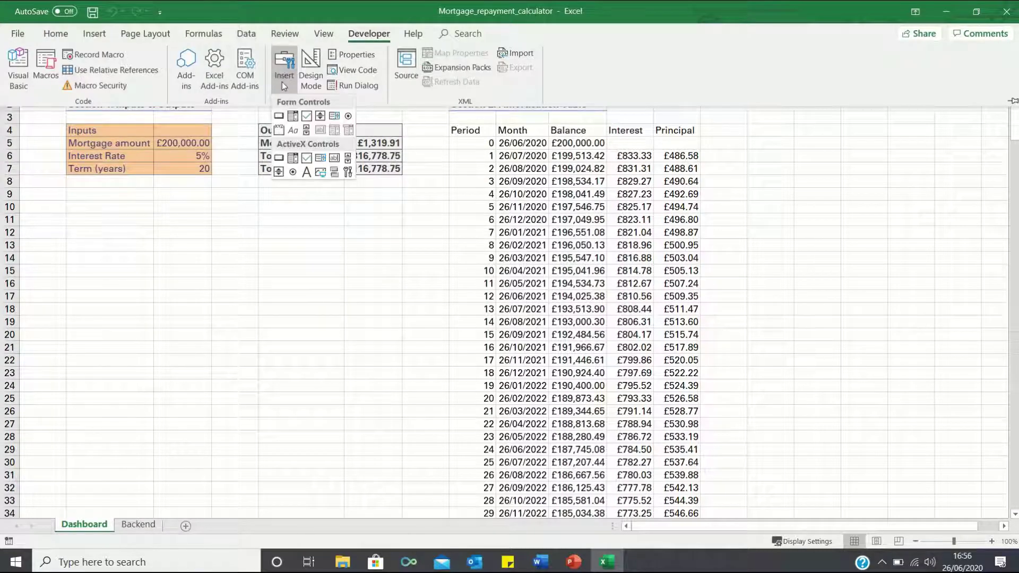
left_click(279, 114)
left_click_drag(279, 96, 408, 116)
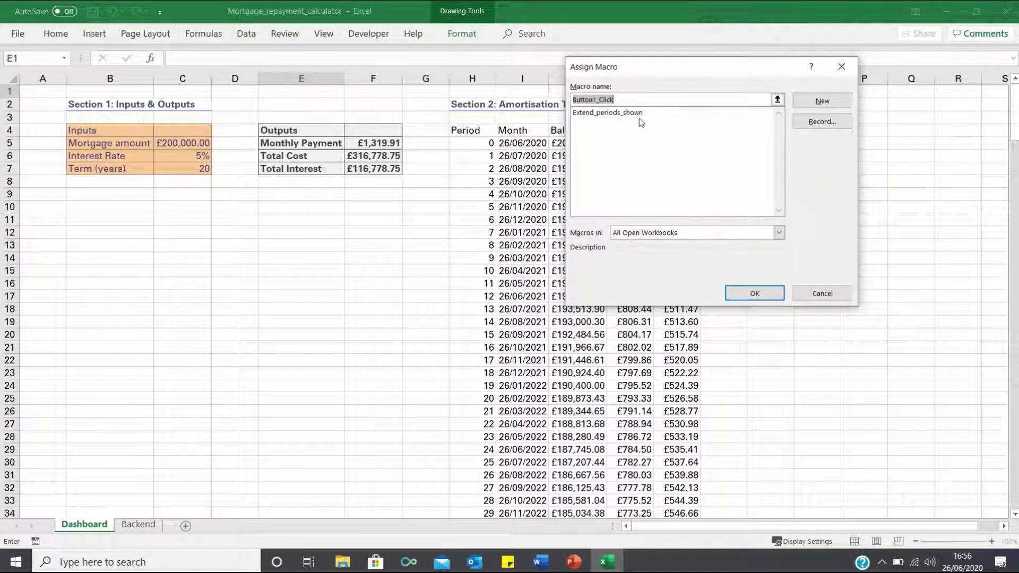
left_click(616, 112)
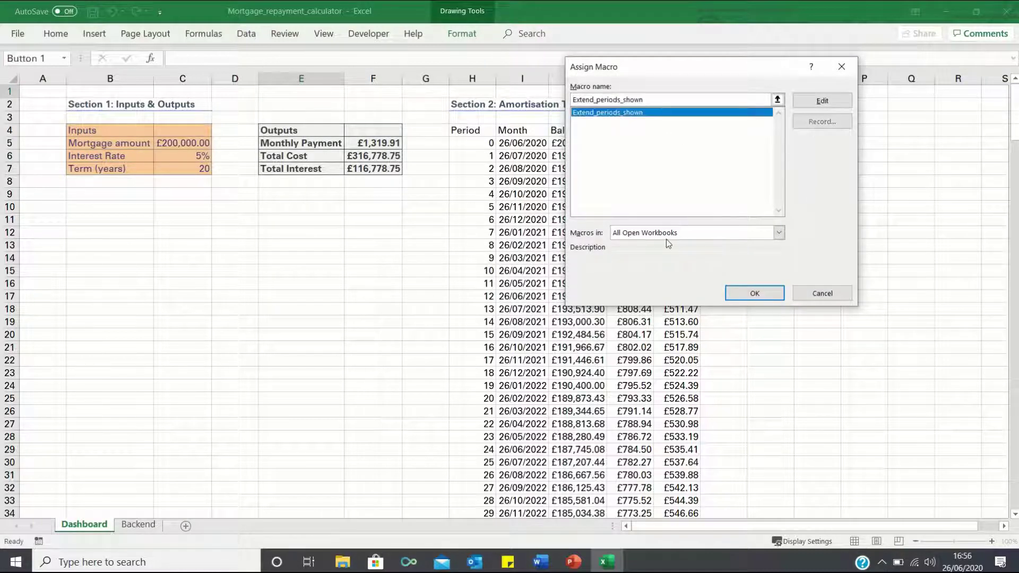
left_click(754, 293)
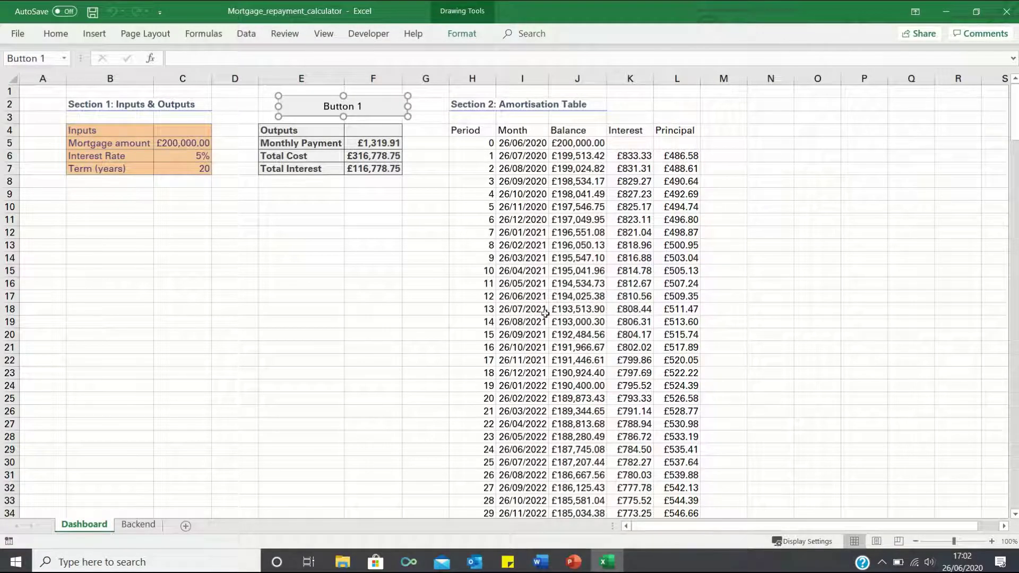
Step: Set the term in C7 to 2 years and run Button 1 so the table ends at period 24
left_click(196, 167)
type("2")
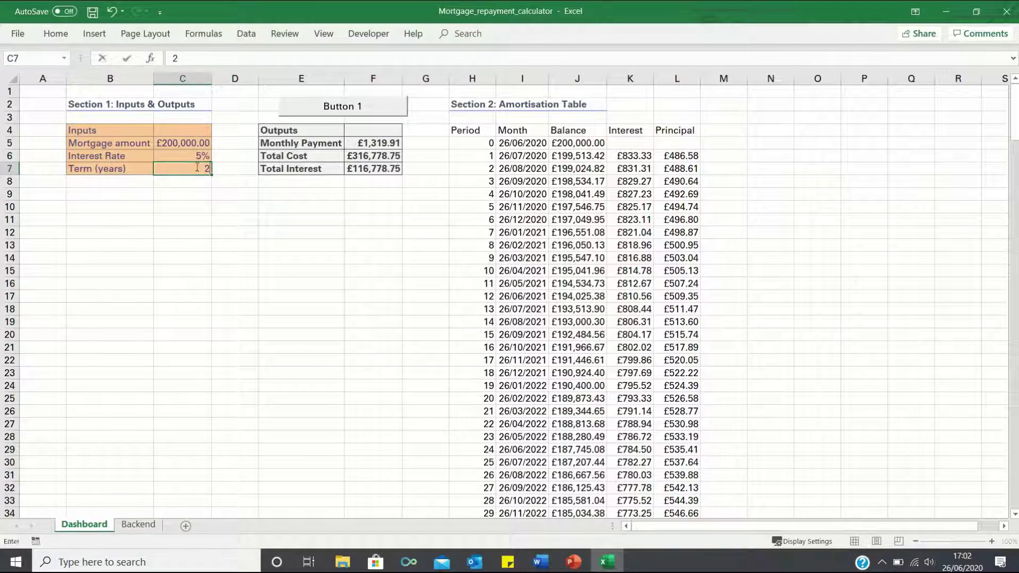
key("Return")
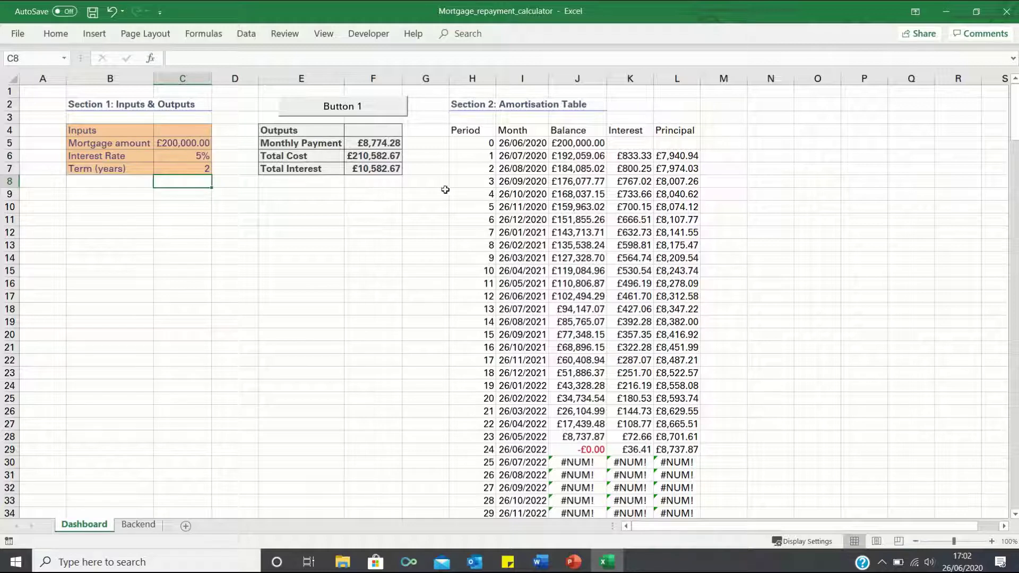
left_click(383, 117)
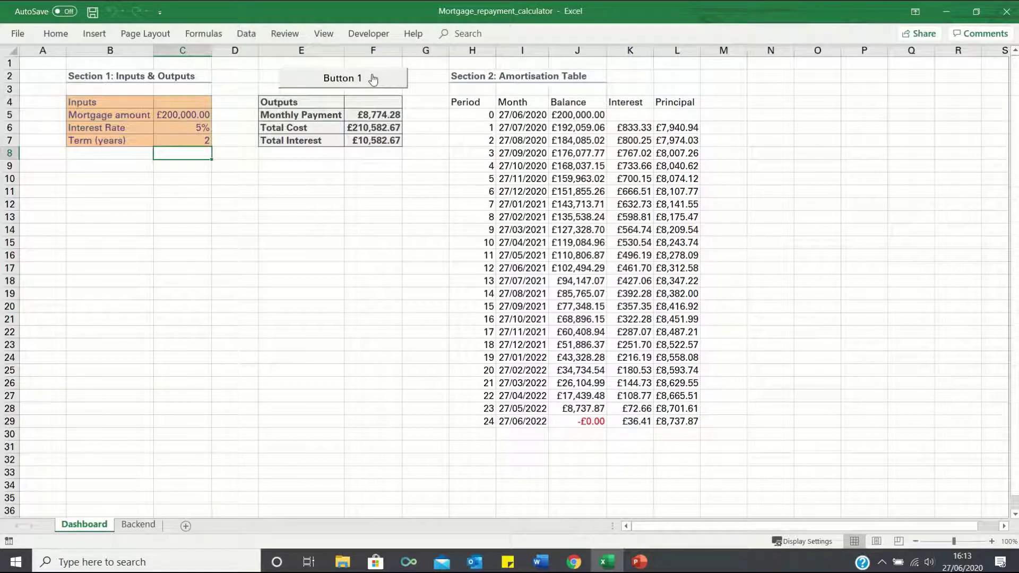
Step: Add Application.ScreenUpdating="False" at the start of the macro body
left_click(369, 34)
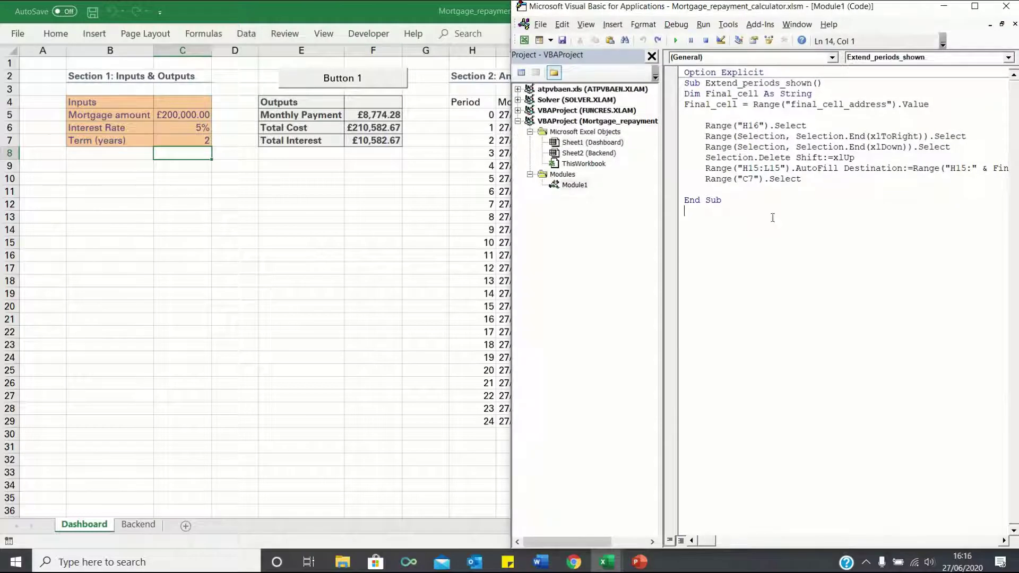
left_click(975, 7)
left_click(195, 122)
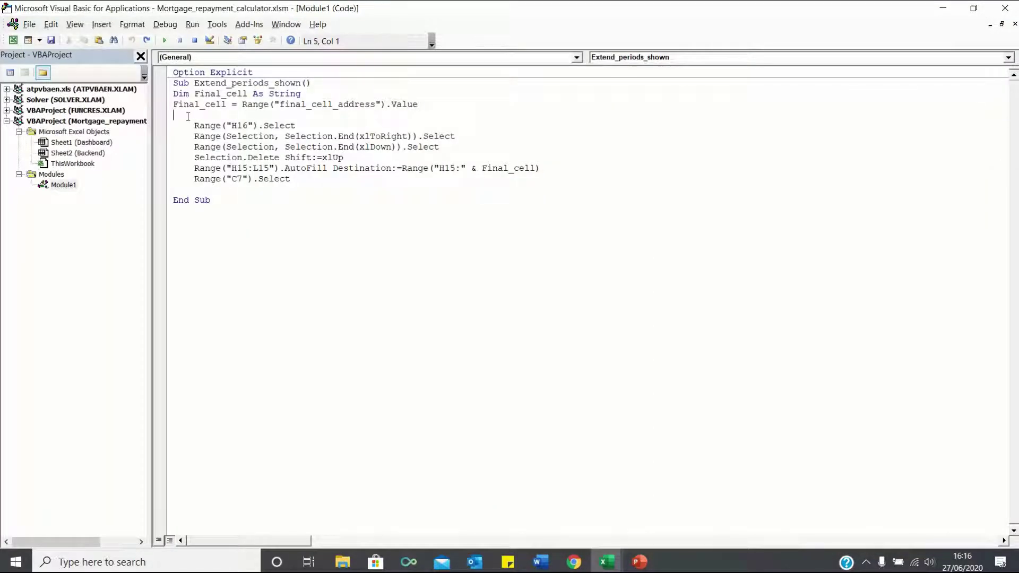
key("Return")
key("Up")
type("Applic")
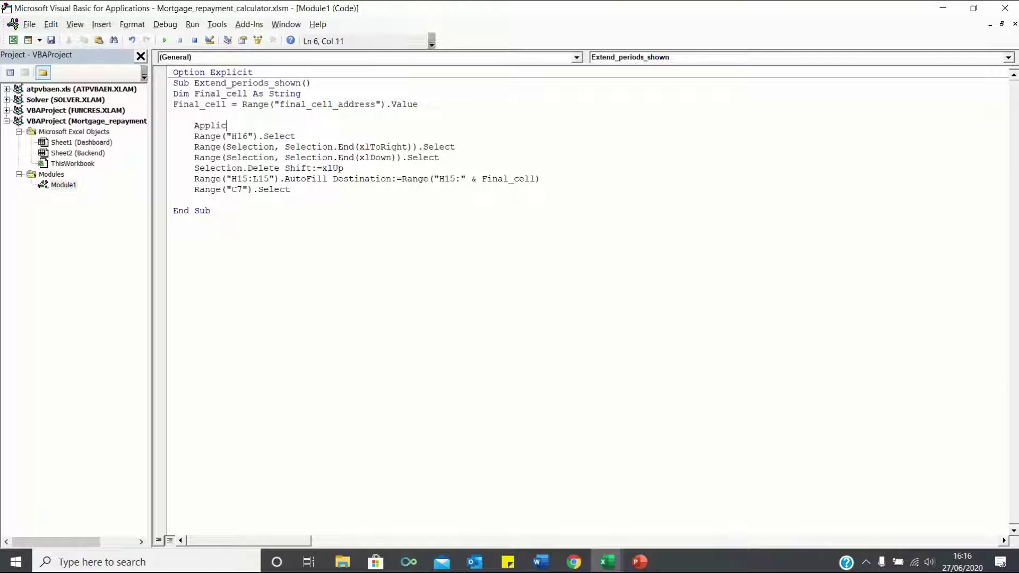
type("ation.Scree")
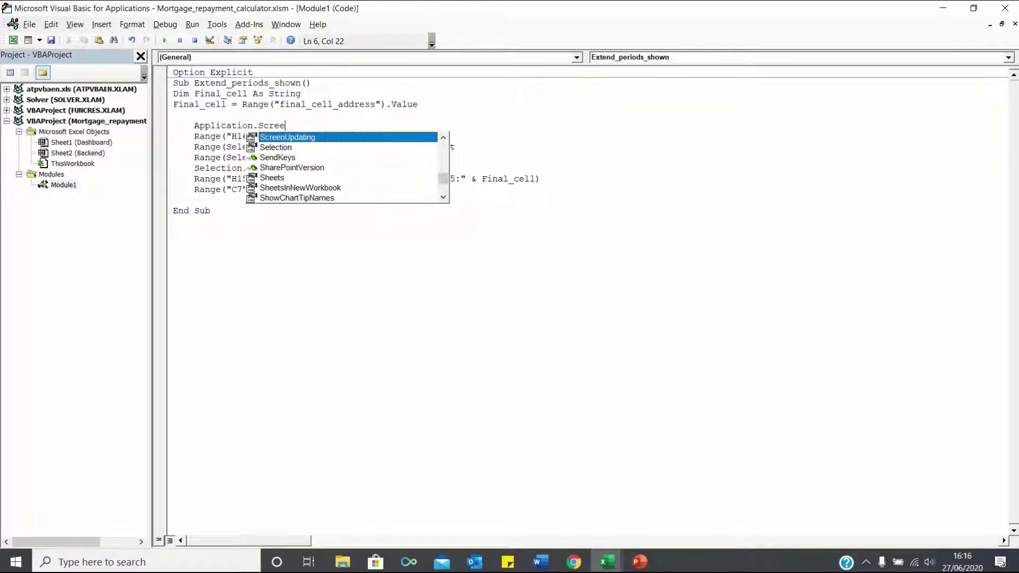
type("nUpdating=")
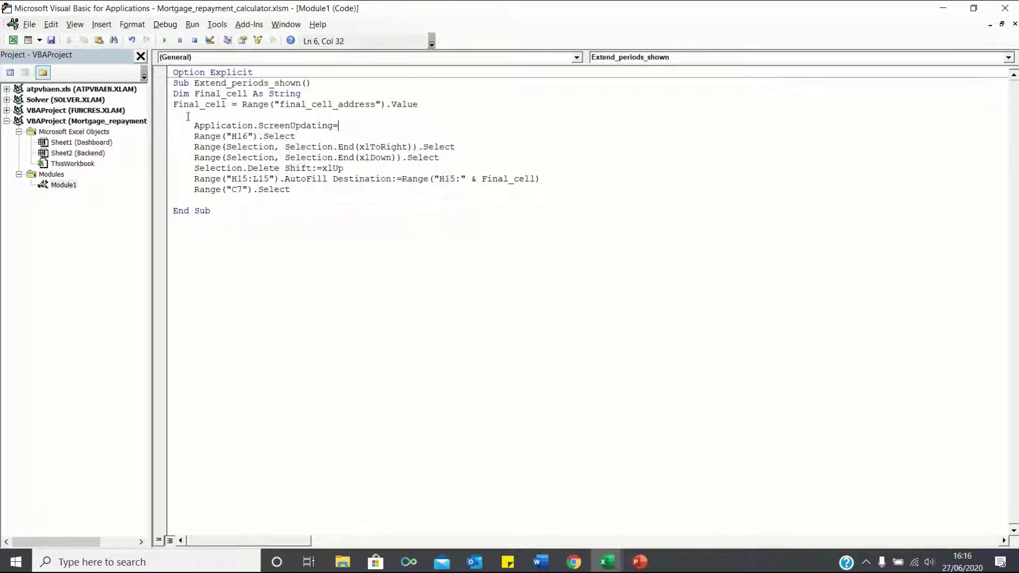
type("\"False")
Step: Paste a copy of the ScreenUpdating line before End Sub and change it to "True"
key("ctrl+shift+Left")
key("ctrl+shift+Left")
key("ctrl+shift+Left")
key("ctrl+shift+Left")
key("ctrl+shift+Left")
key("ctrl+shift+Left")
key("ctrl+c")
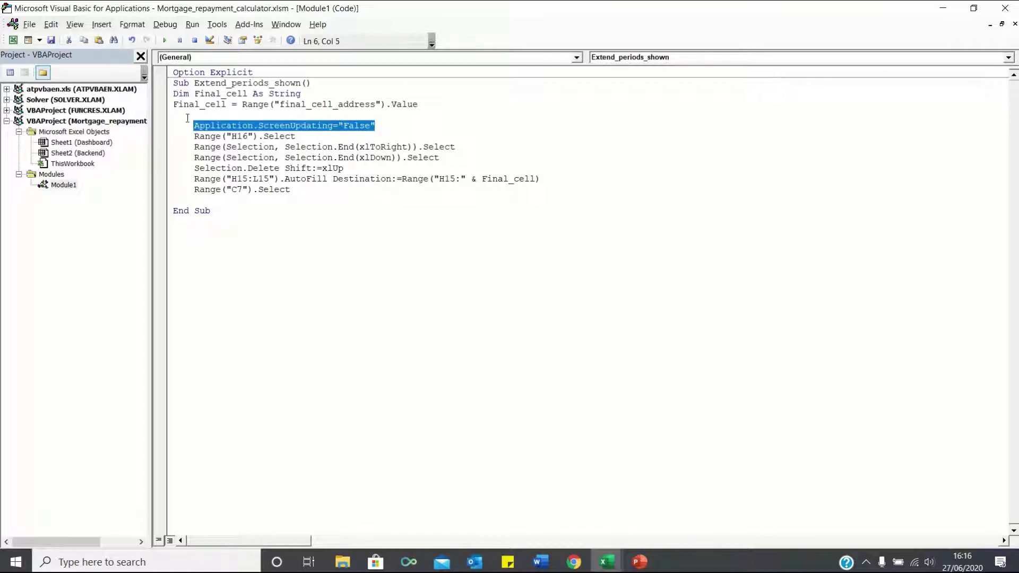
left_click(184, 200)
key("Return")
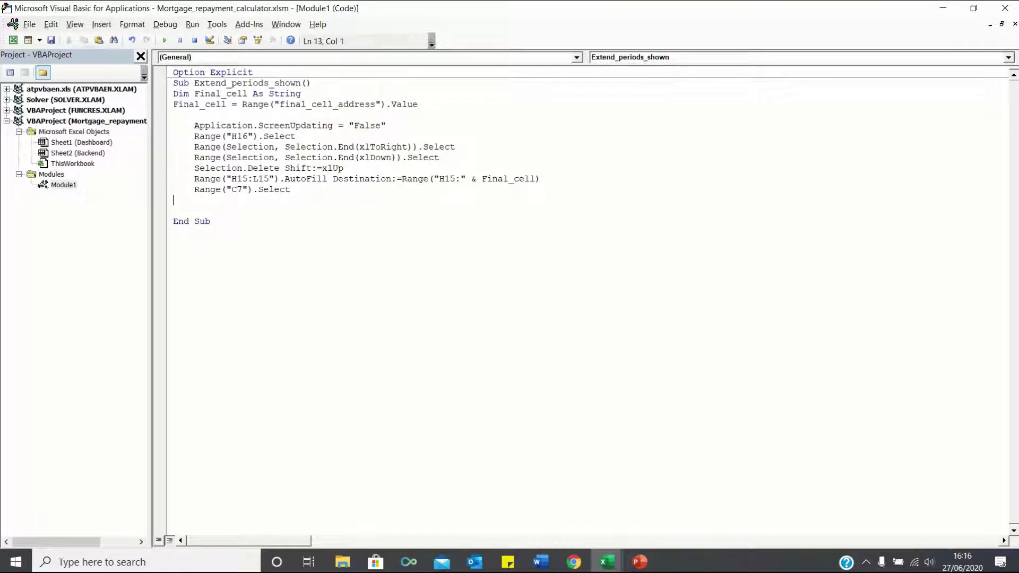
key("ctrl+v")
left_click(359, 200)
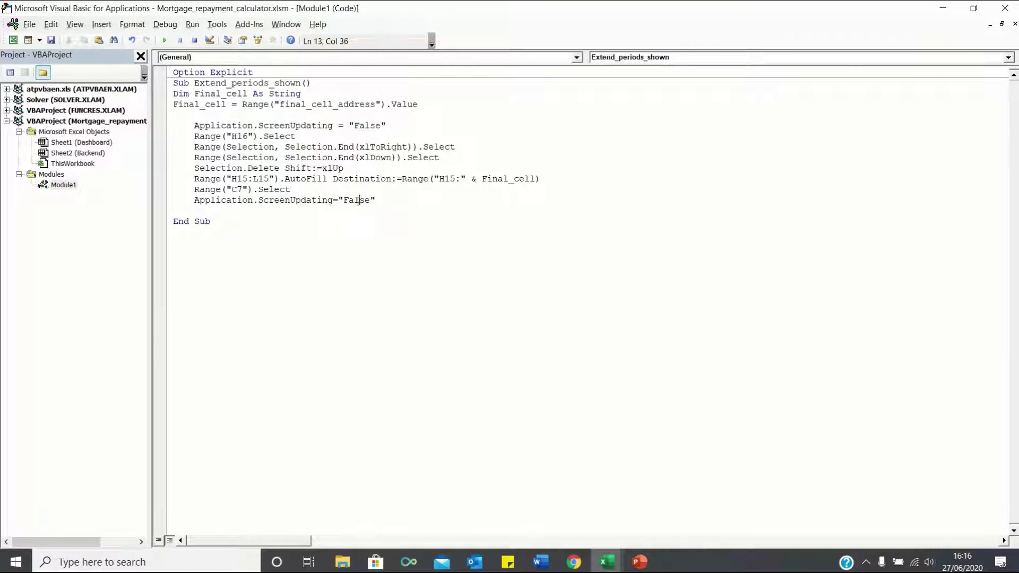
double_click(359, 200)
type("True")
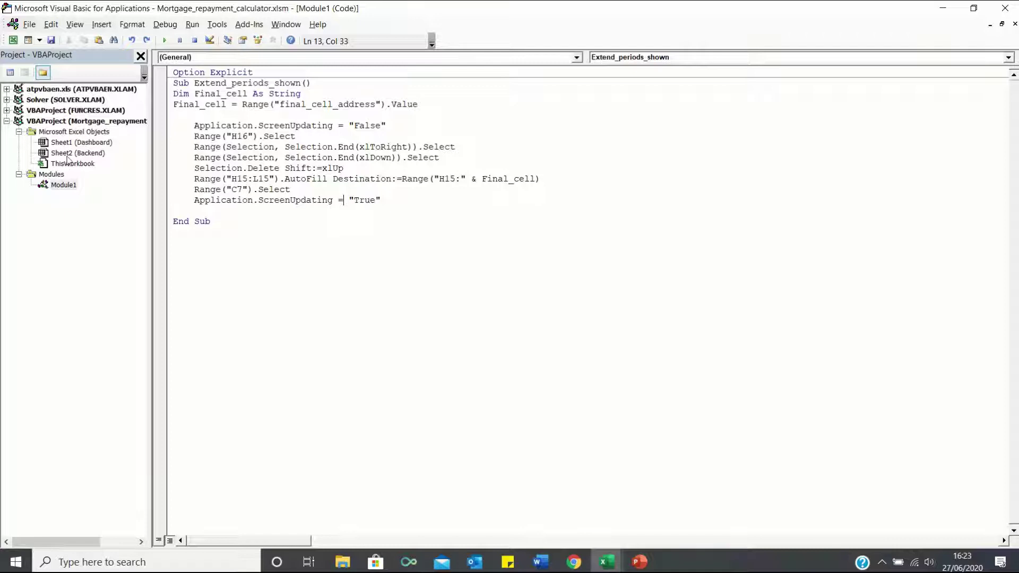
Step: Add a Worksheet_Change handler to the Dashboard sheet that runs Extend_periods_shown when C7 changes
double_click(69, 143)
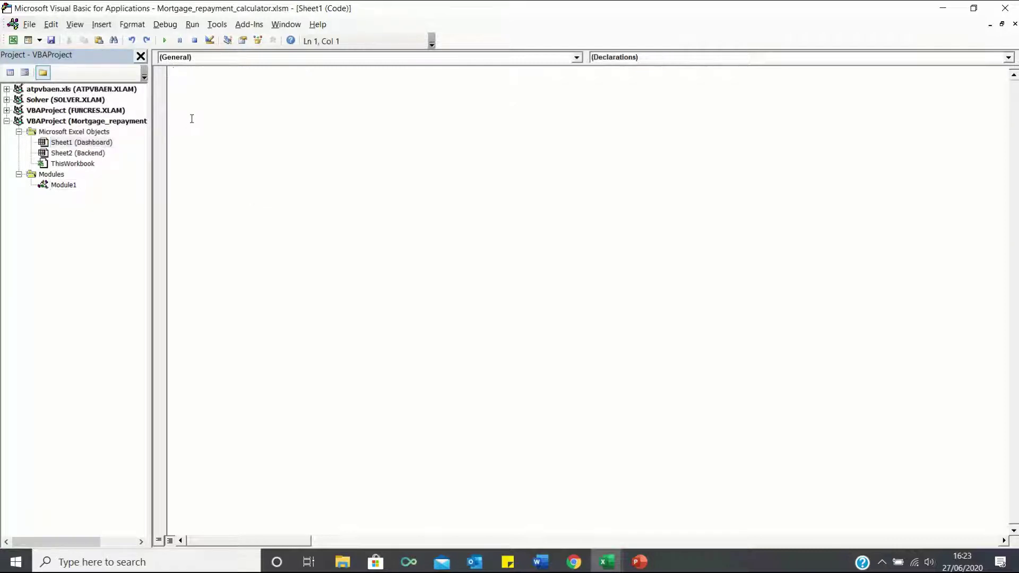
type("Sub Worksheet_Change(ByVal target As Range) If Not Intersect(Range(\"C7\"), Range(target.Address)) Is Nothing Then Call Extend_periods_shown End If End Sub")
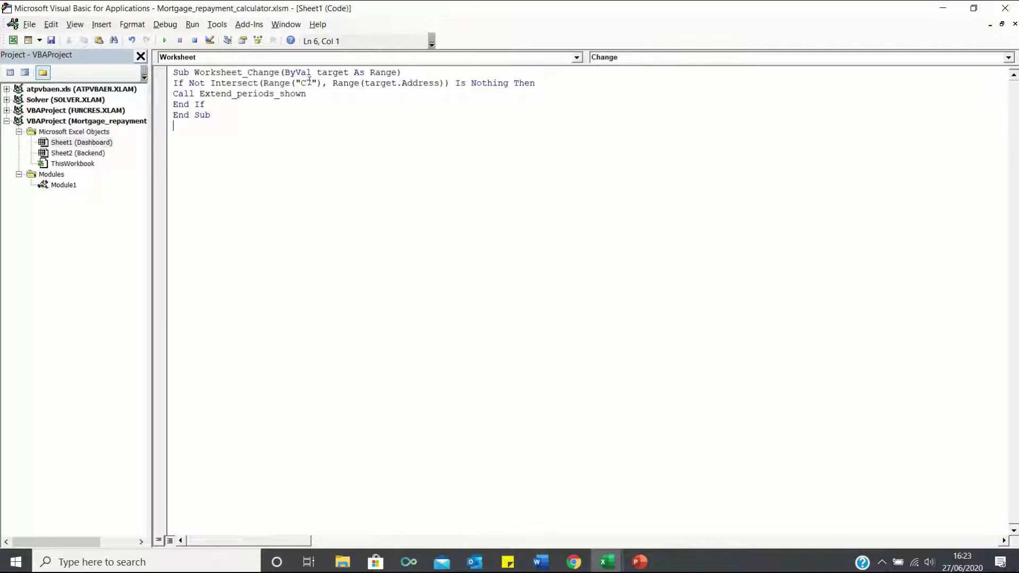
left_click(290, 101)
Step: Set the loan term in C7 to 30 years, giving a £1,073.64 monthly payment
left_click(995, 7)
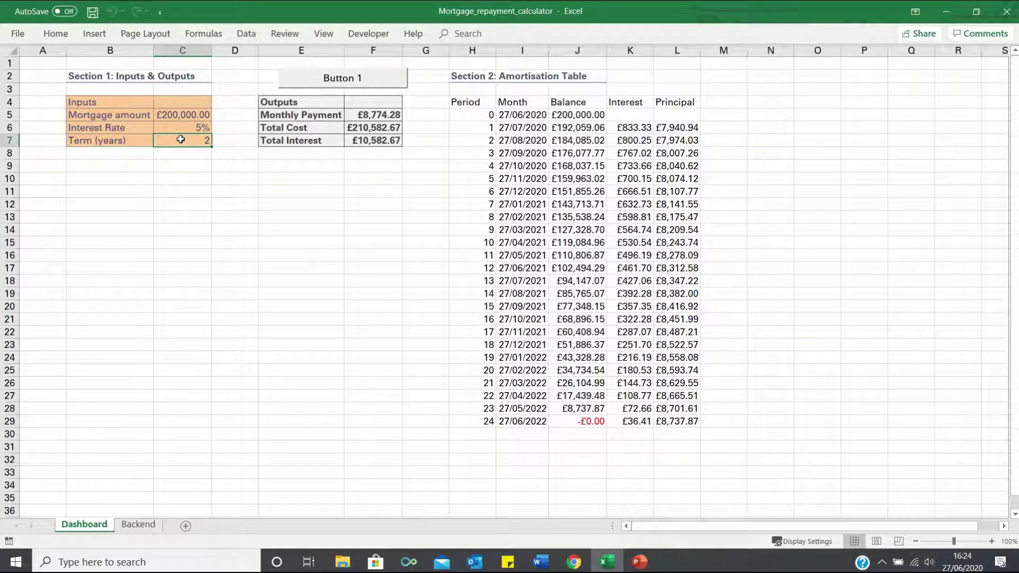
type("30")
key("Return")
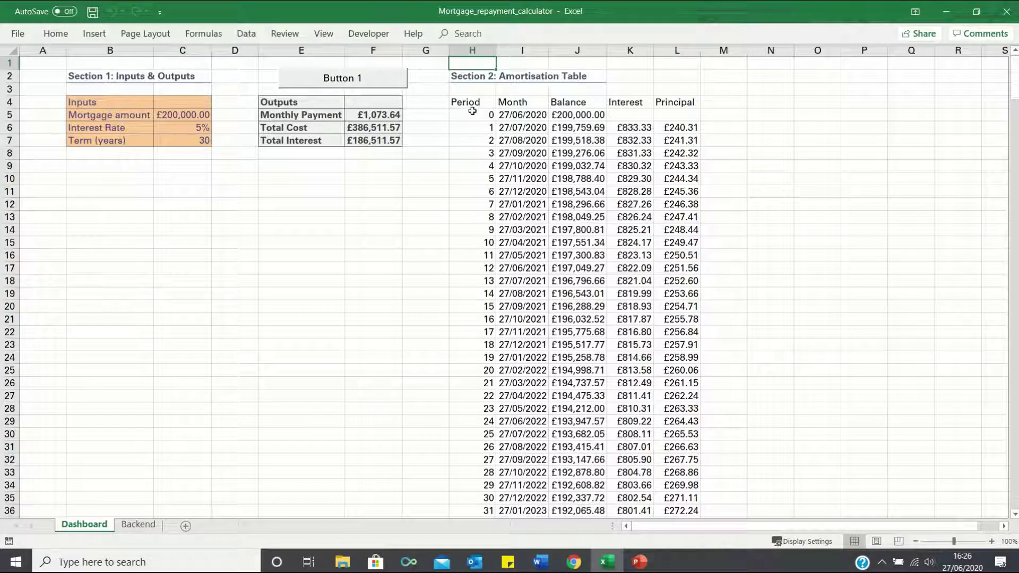
Step: Convert the amortisation data from the Period header down to the last period into a table with headers
left_click(474, 100)
key("ctrl+shift+Right")
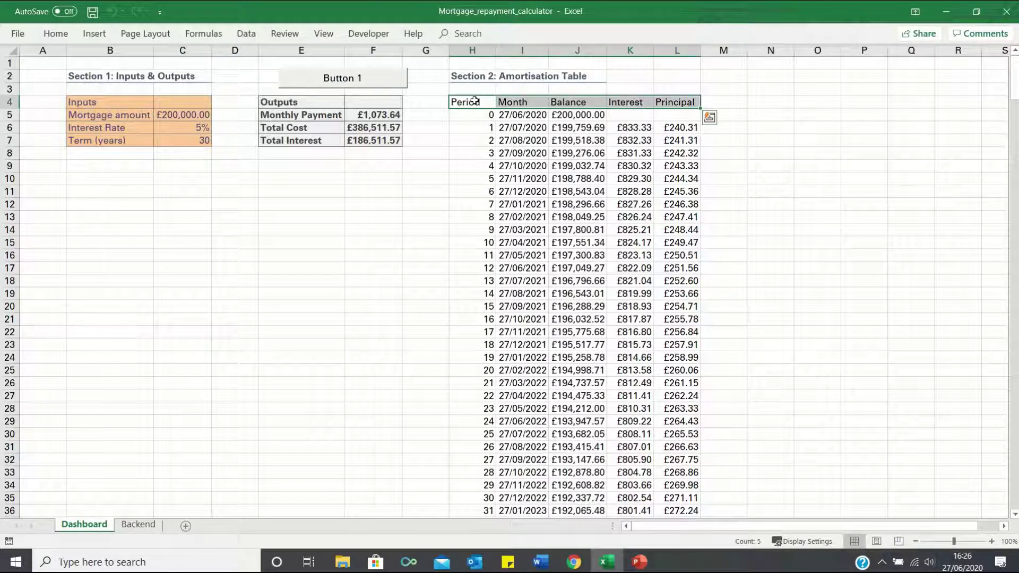
key("ctrl+shift+Down")
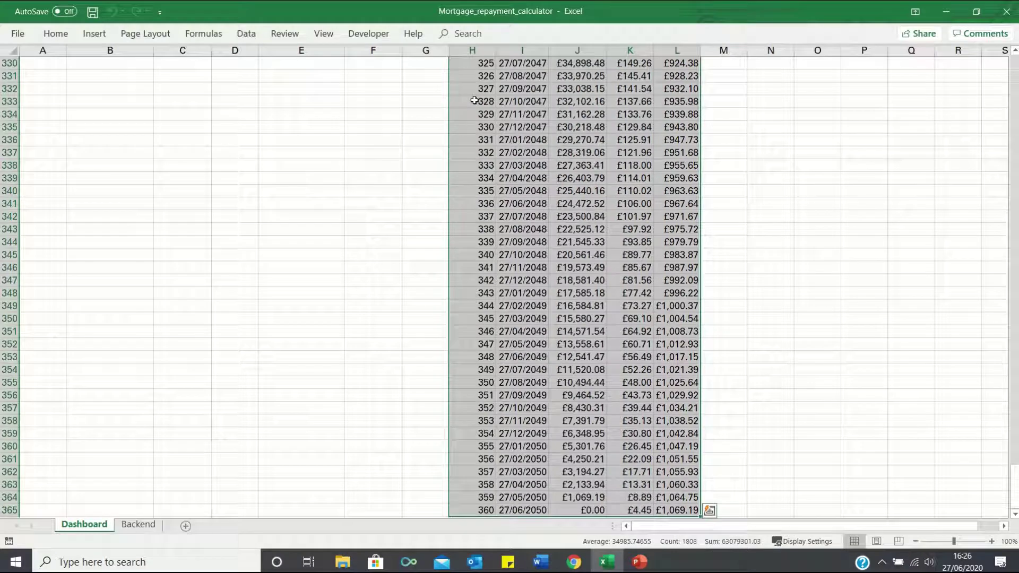
key("alt+n")
key("t")
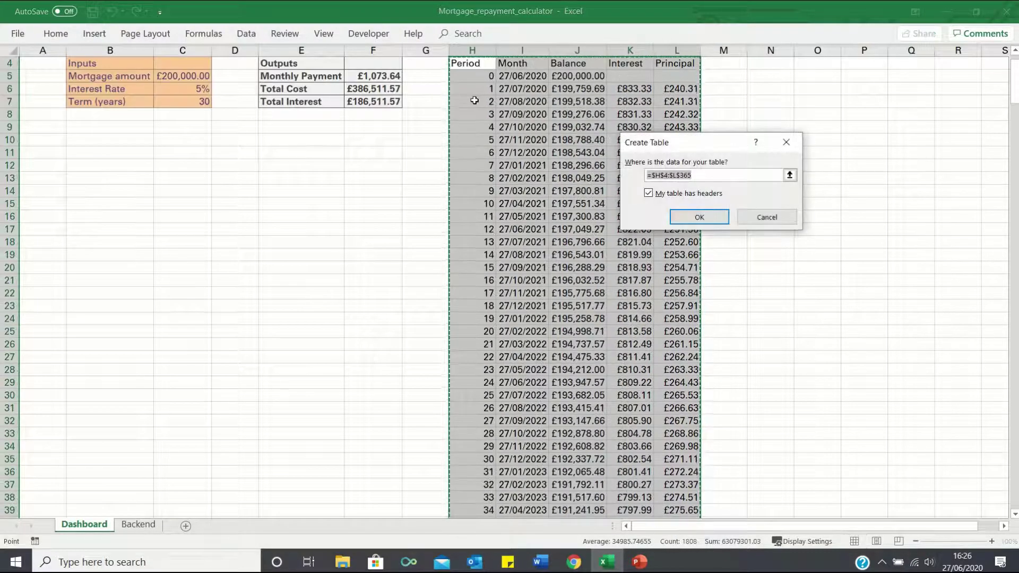
key("Return")
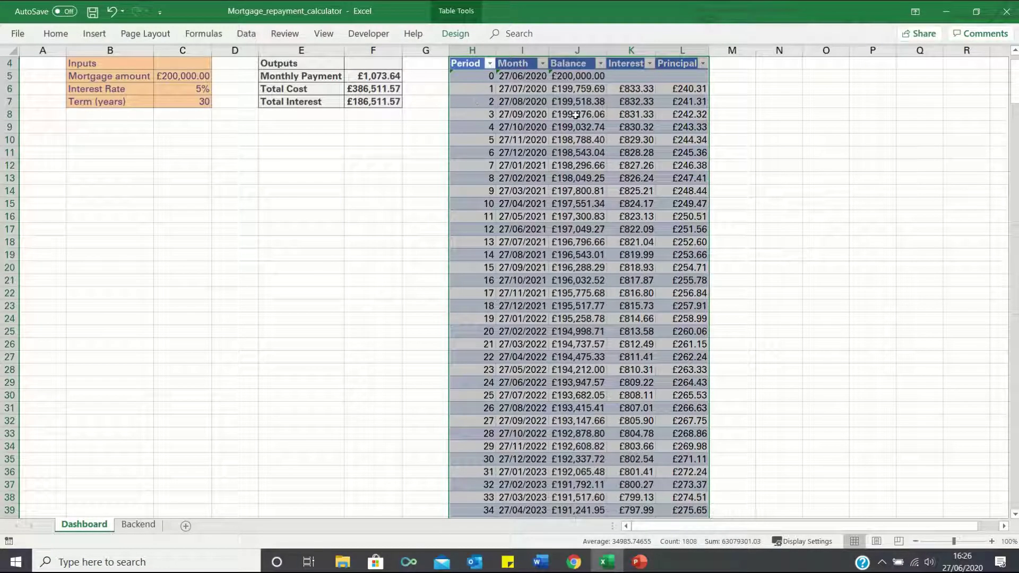
scroll(575, 122, "up", 1)
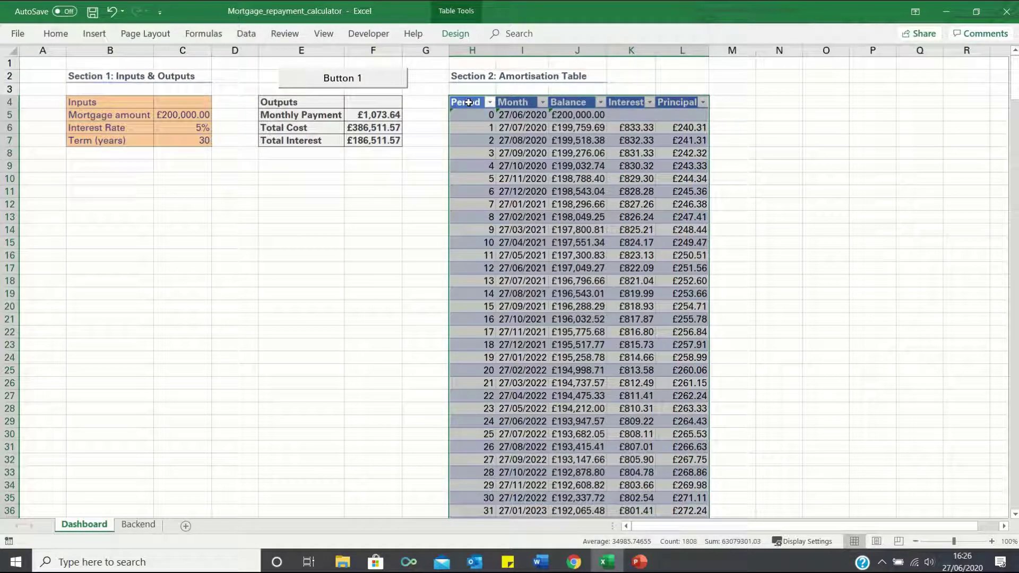
Step: Centre-align all the table columns
key("alt+h")
key("a")
key("c")
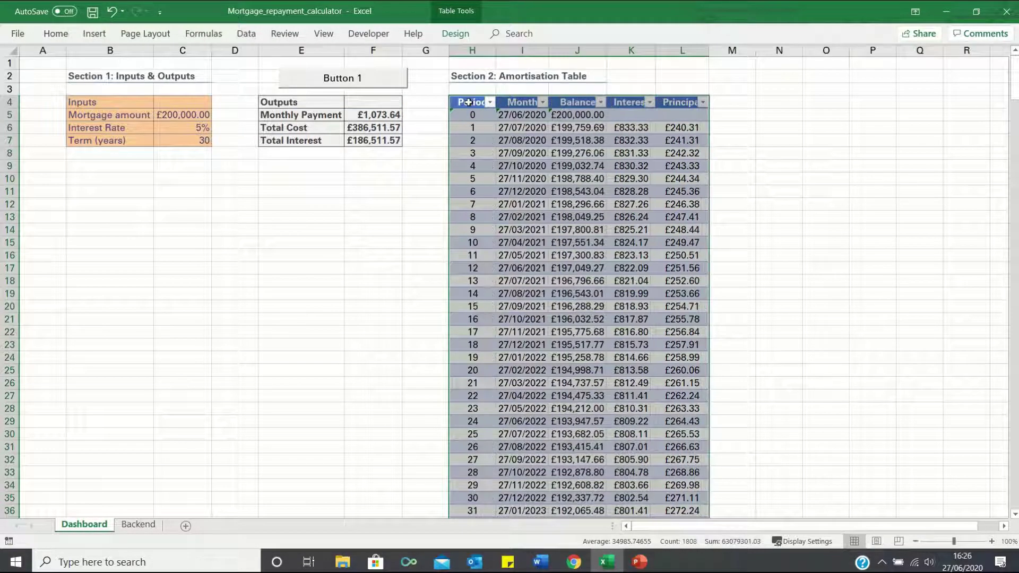
Step: Hide the filter arrows on the table's header row
left_click(468, 102)
key("ctrl+shift+Right")
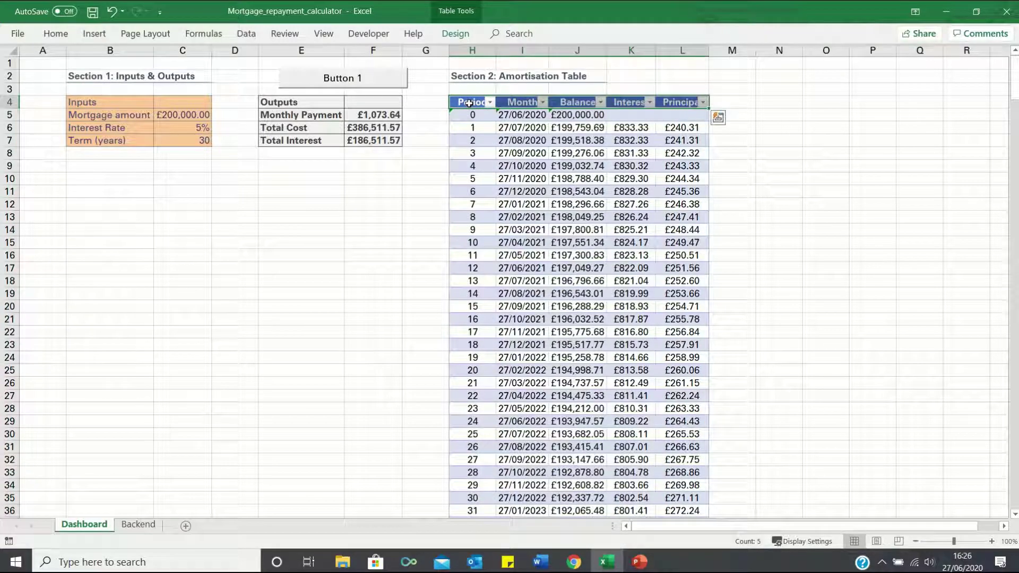
key("alt+h")
key("s")
key("f")
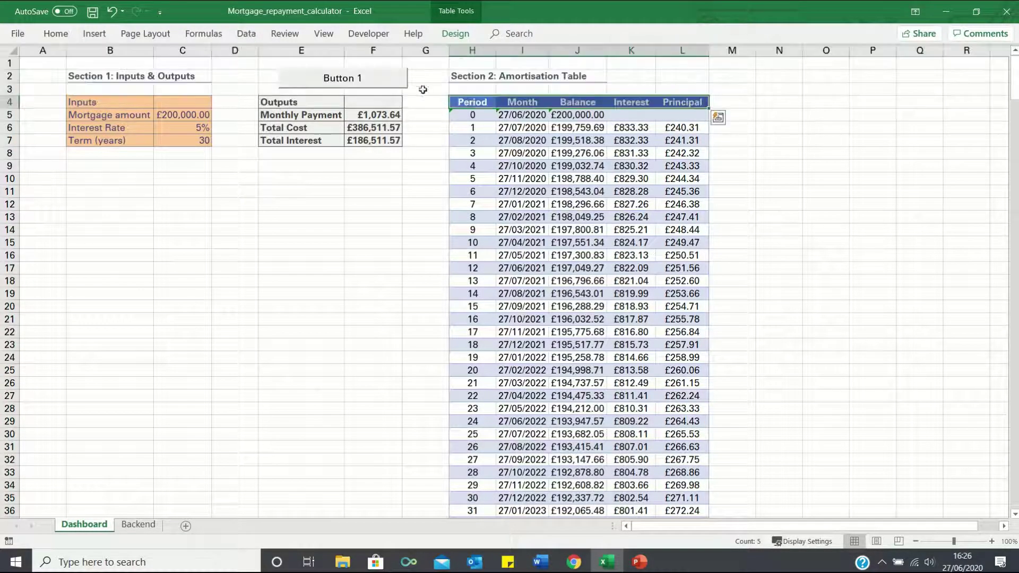
Step: Cut Button 1 off the Dashboard sheet
right_click(397, 84)
left_click(420, 87)
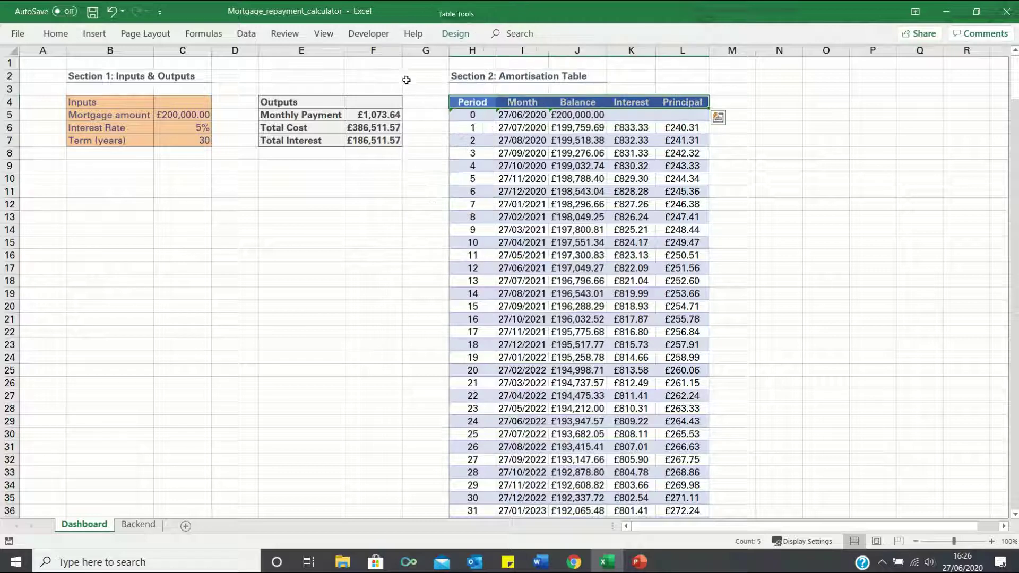
left_click(411, 87)
key("ctrl+v")
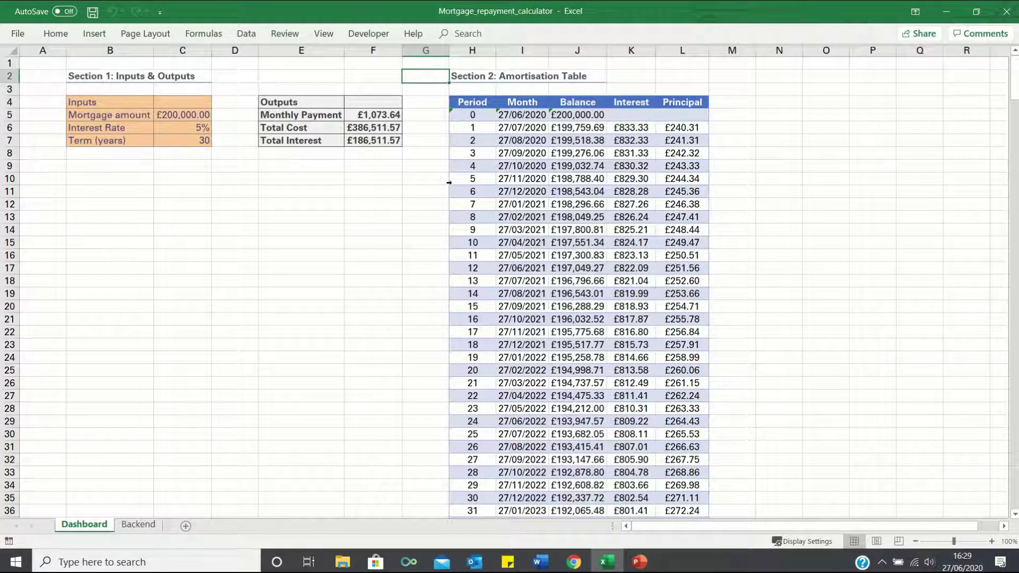